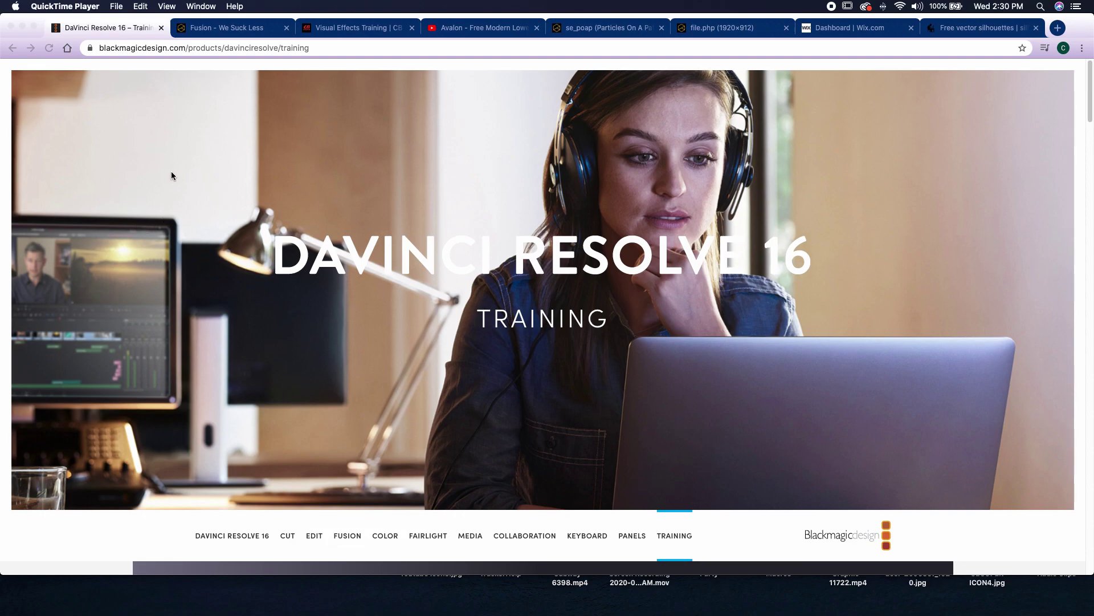
Scroll down through the We Suck Less Fusion board's topic list, then back toward the top
scroll(166, 164, "down", 5)
scroll(166, 167, "down", 5)
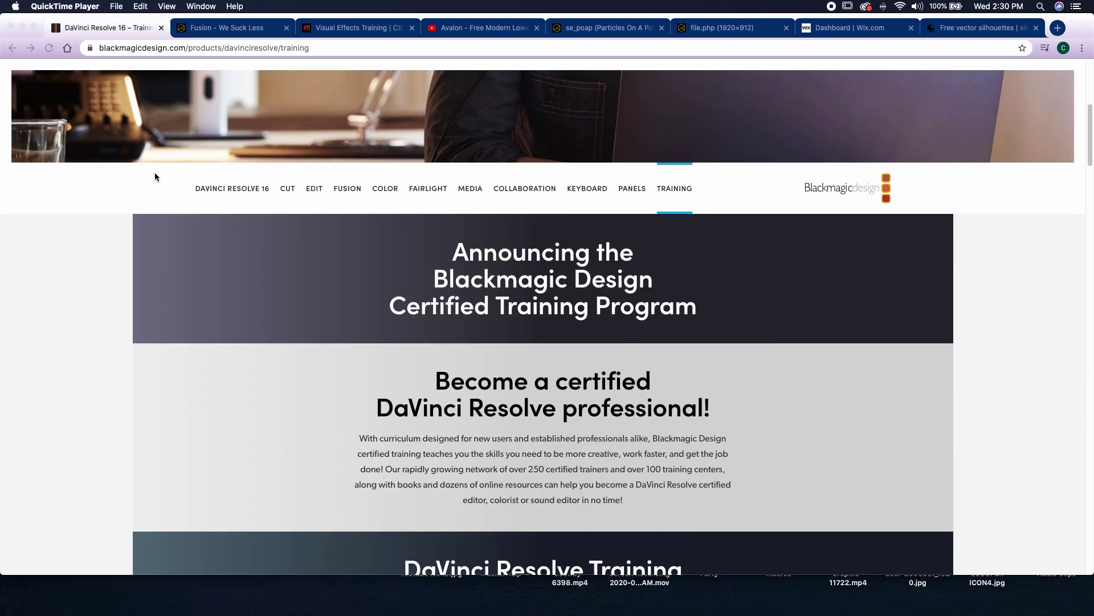
scroll(156, 226, "down", 2)
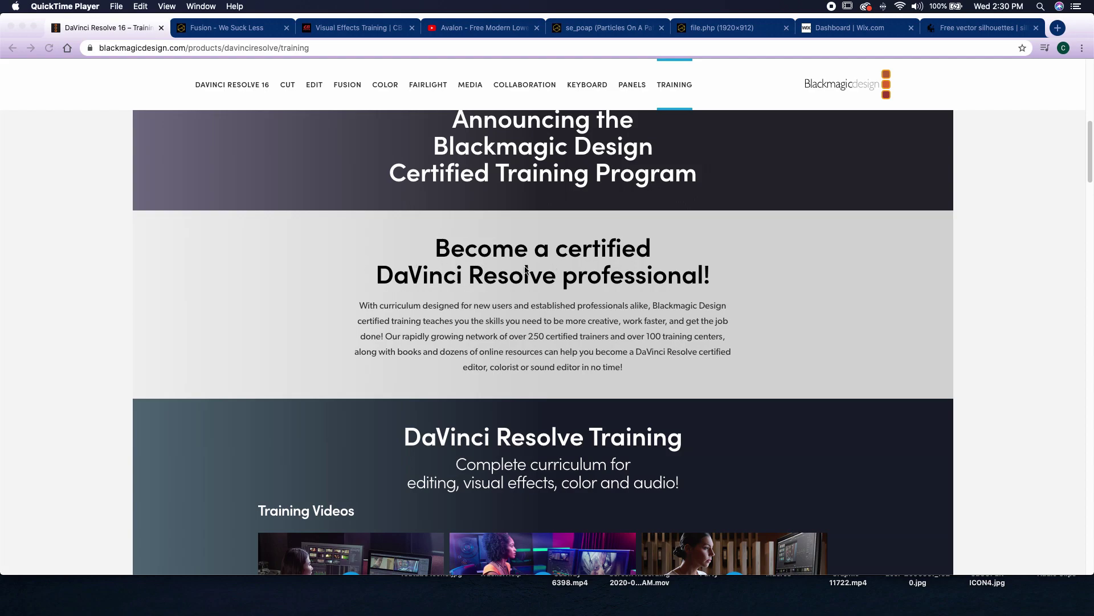
scroll(103, 282, "down", 5)
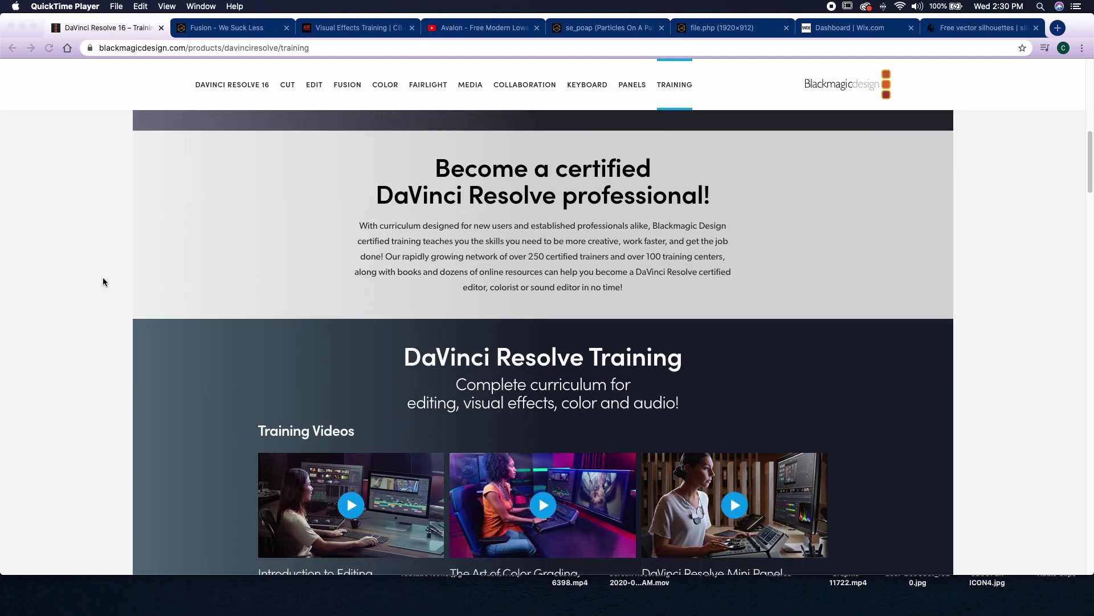
scroll(104, 282, "down", 2)
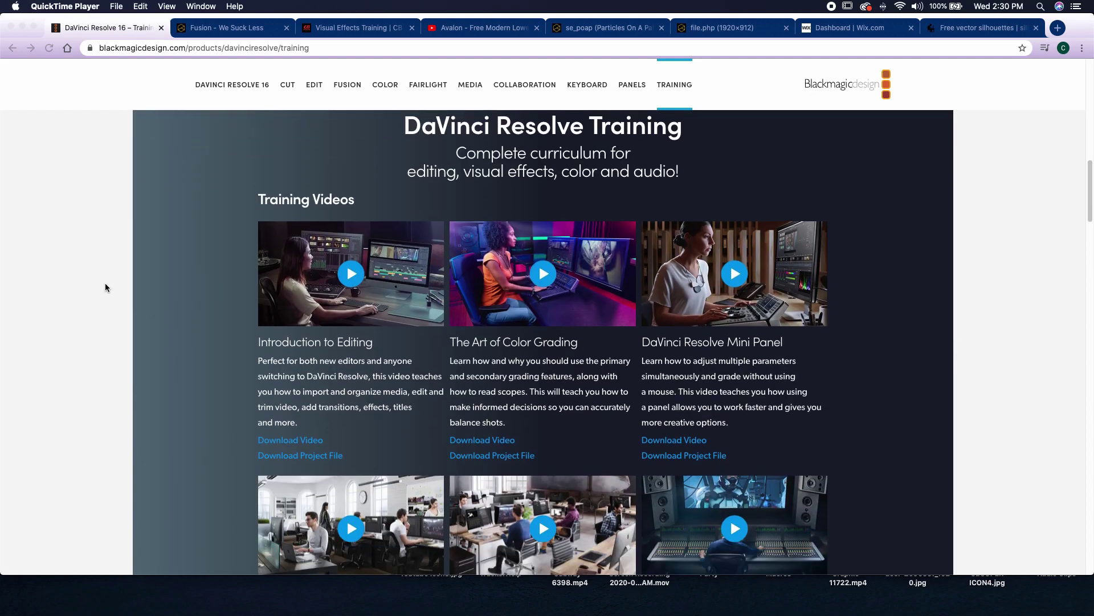
scroll(105, 283, "down", 4)
scroll(112, 283, "down", 2)
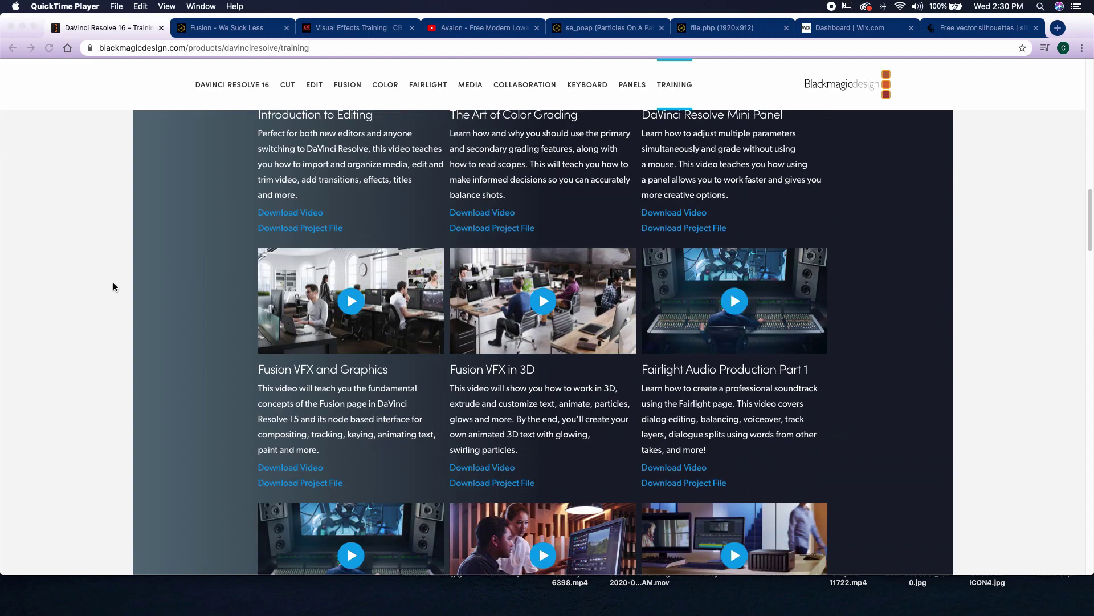
scroll(118, 284, "down", 5)
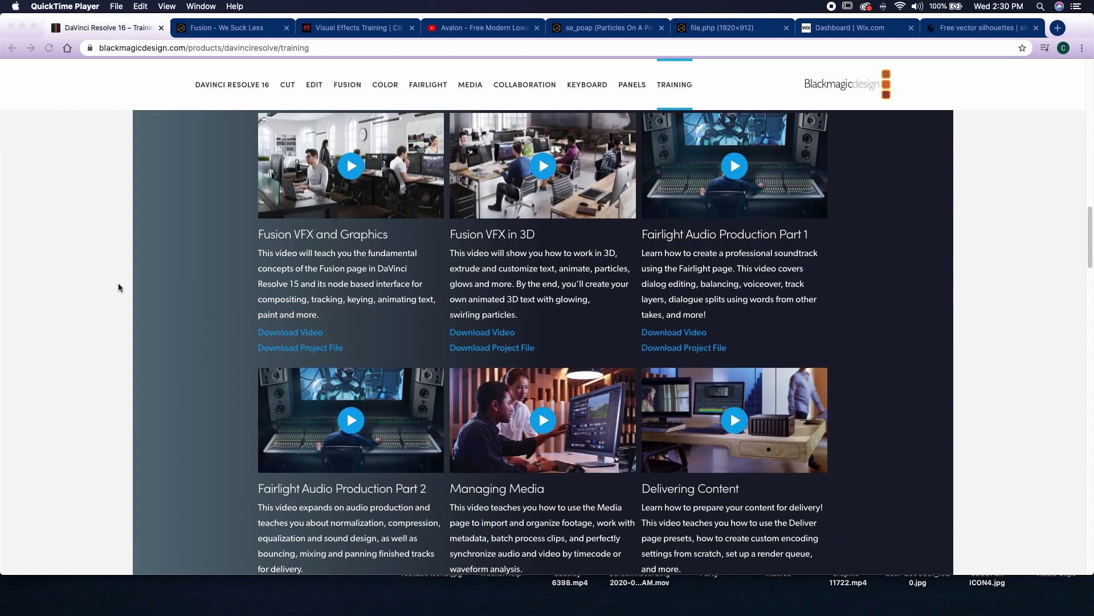
scroll(118, 287, "down", 8)
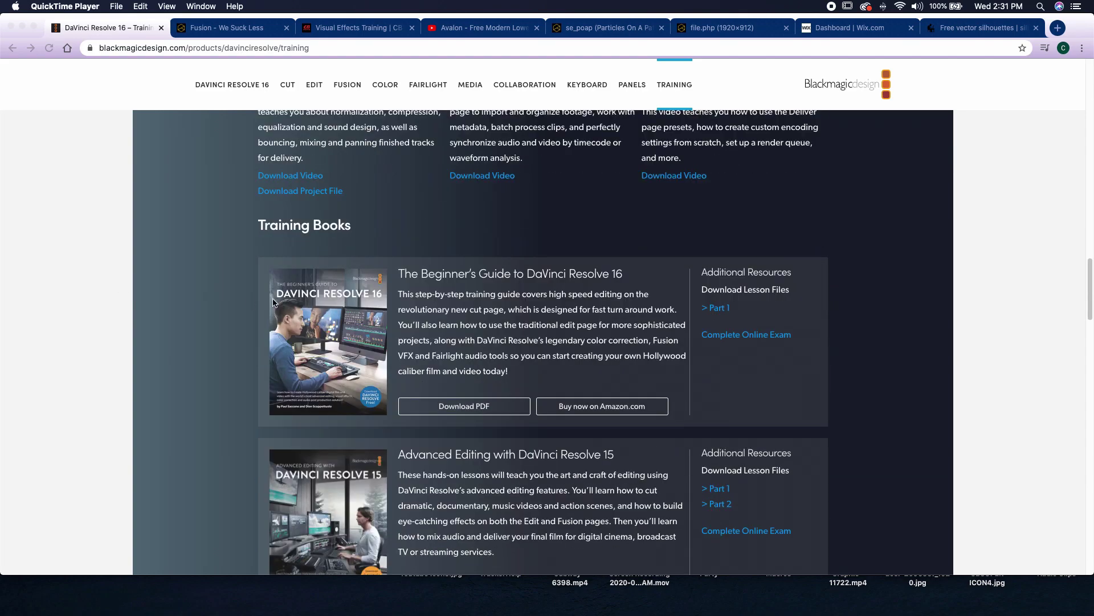
scroll(182, 277, "down", 10)
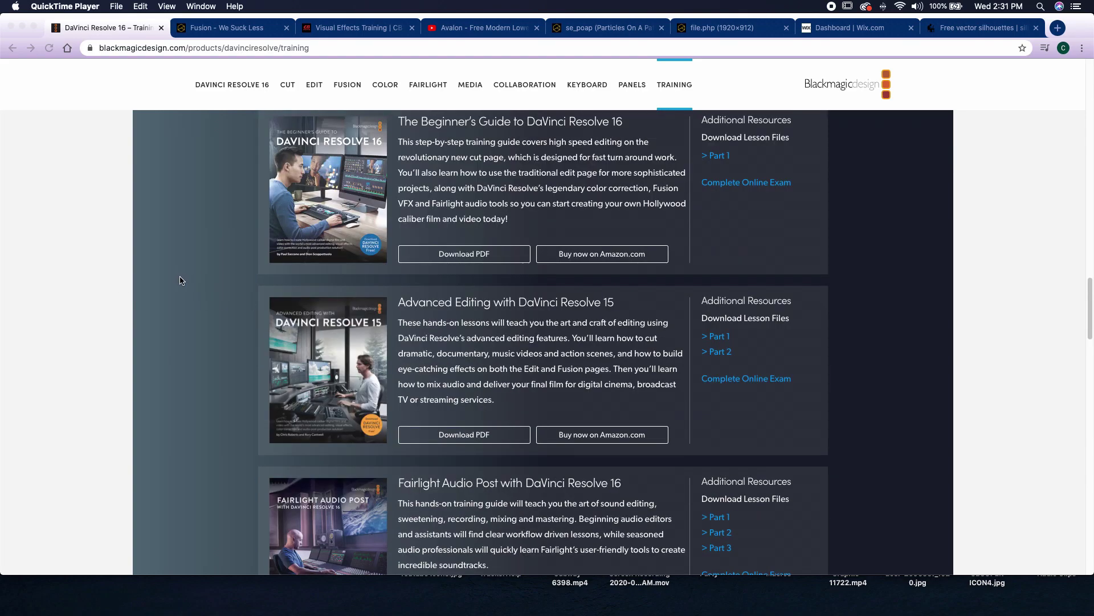
scroll(165, 288, "down", 6)
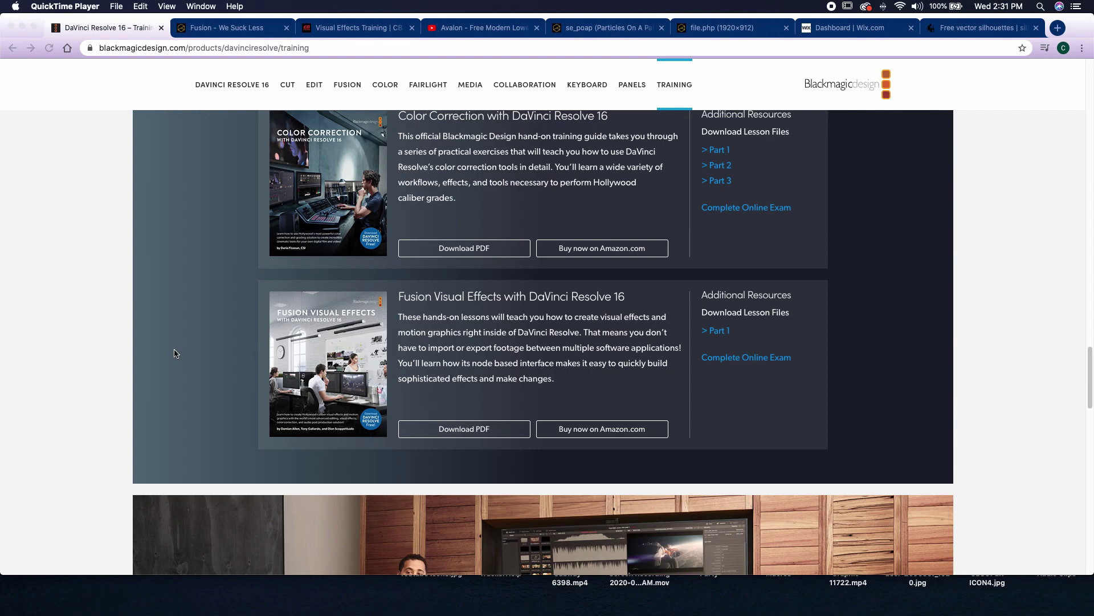
scroll(153, 314, "up", 10)
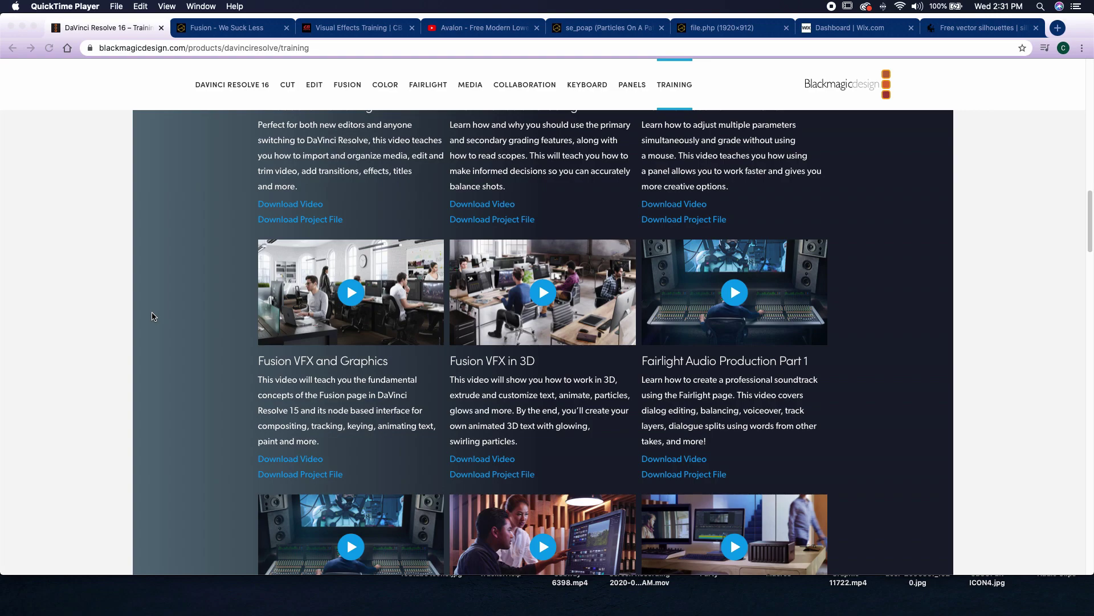
scroll(166, 331, "up", 15)
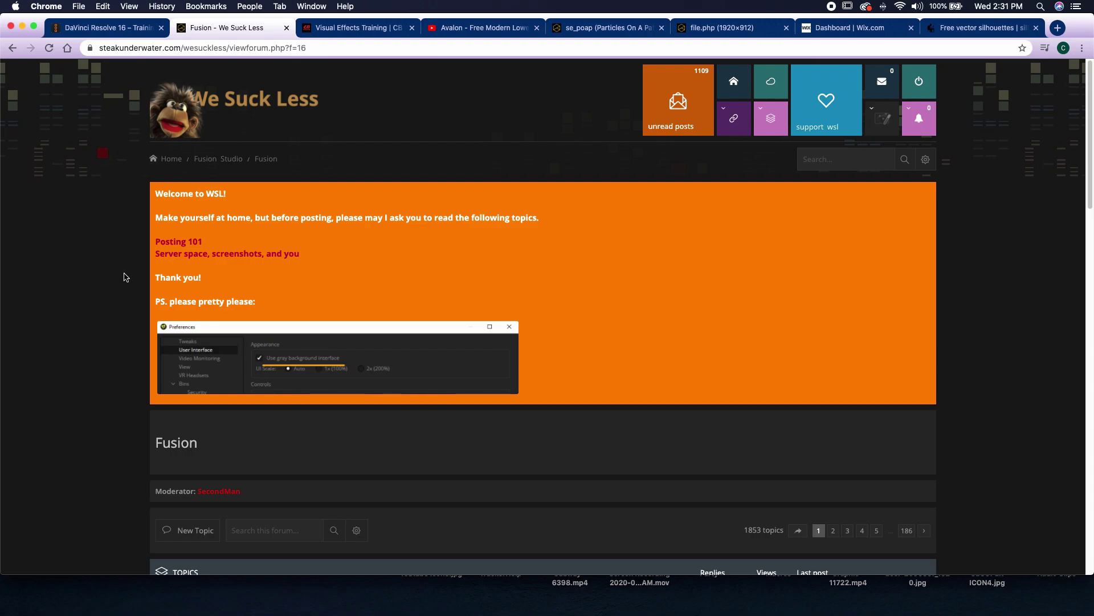
scroll(117, 278, "down", 5)
scroll(122, 285, "down", 7)
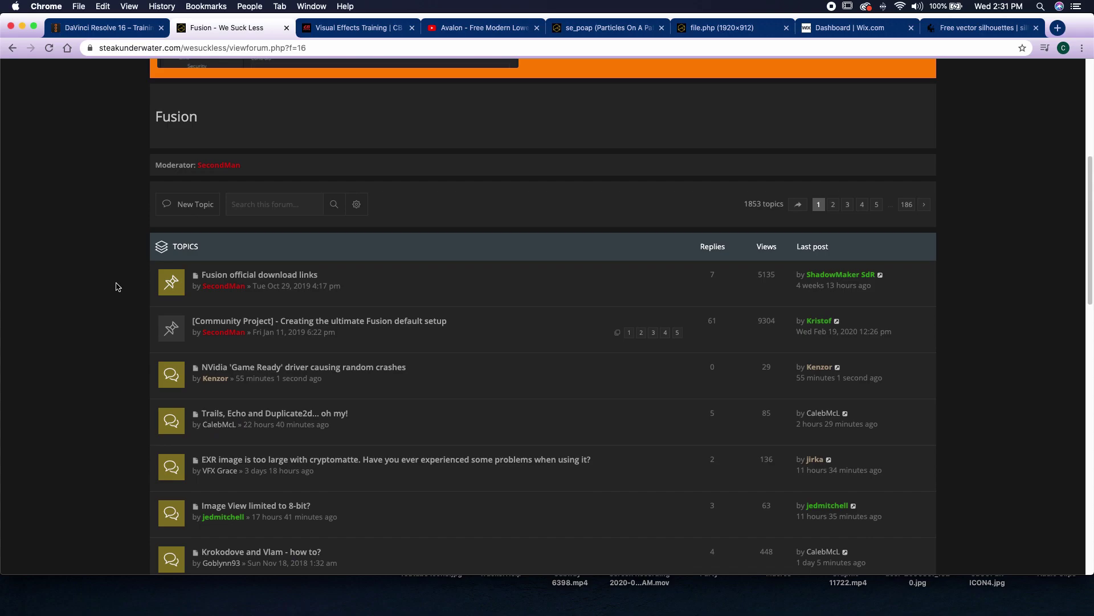
scroll(117, 288, "down", 3)
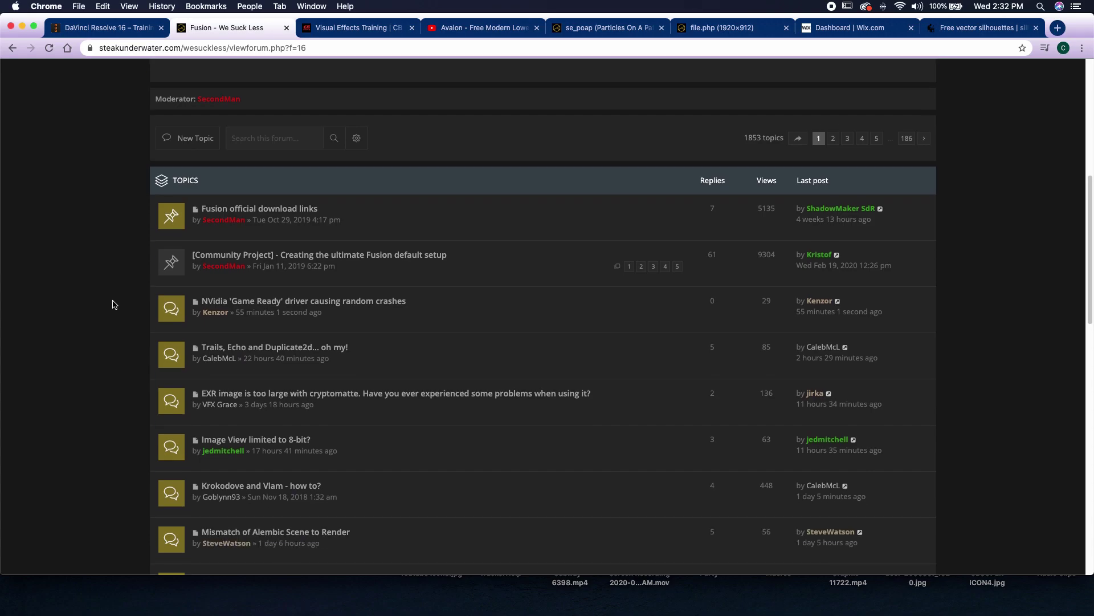
scroll(114, 305, "up", 15)
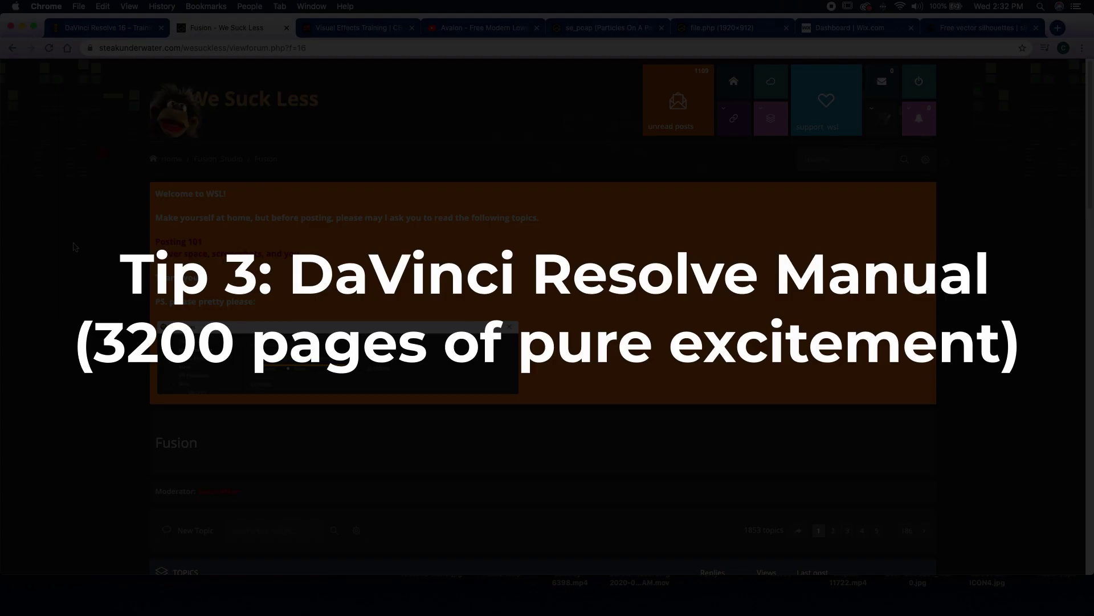
Go from Spherical Camera to Mask Nodes > Bitmap Mask [BMP] in the manual's contents, page 1,848
mouse_move(1, 391)
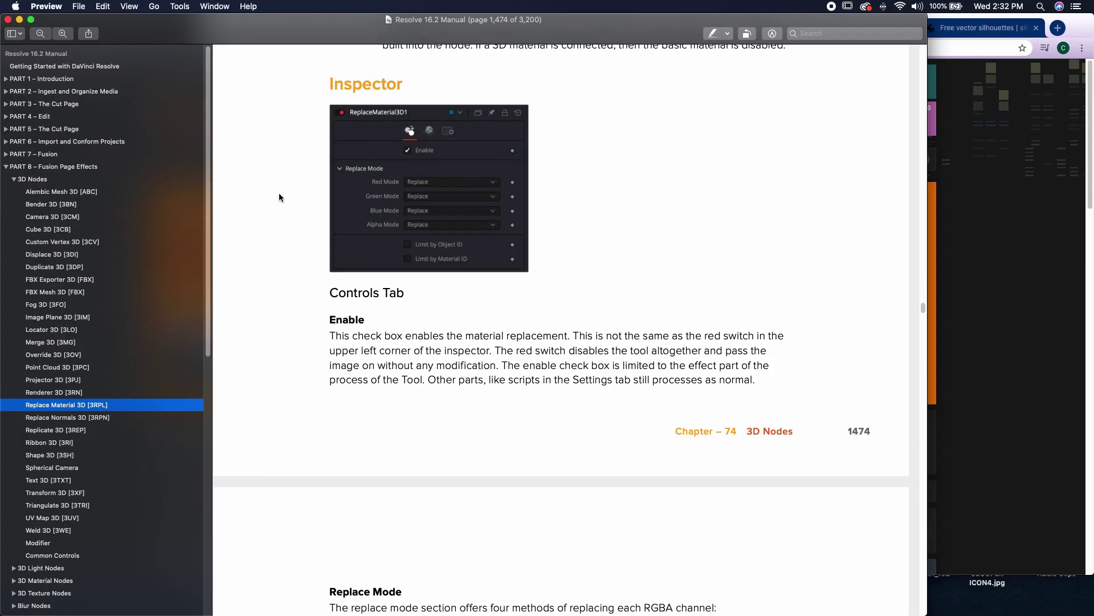
left_click(44, 468)
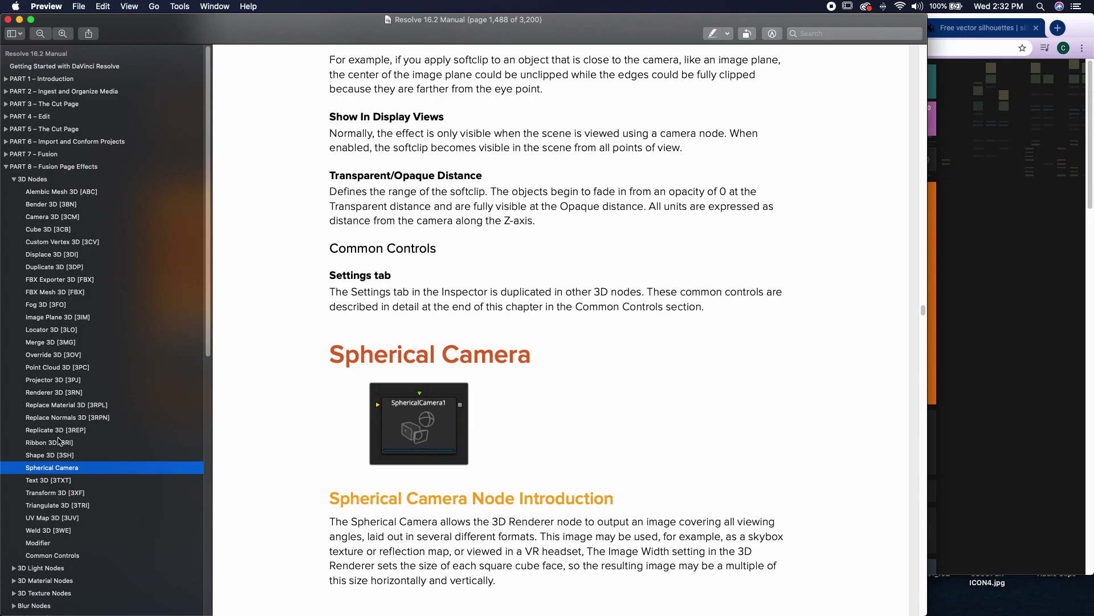
left_click(14, 180)
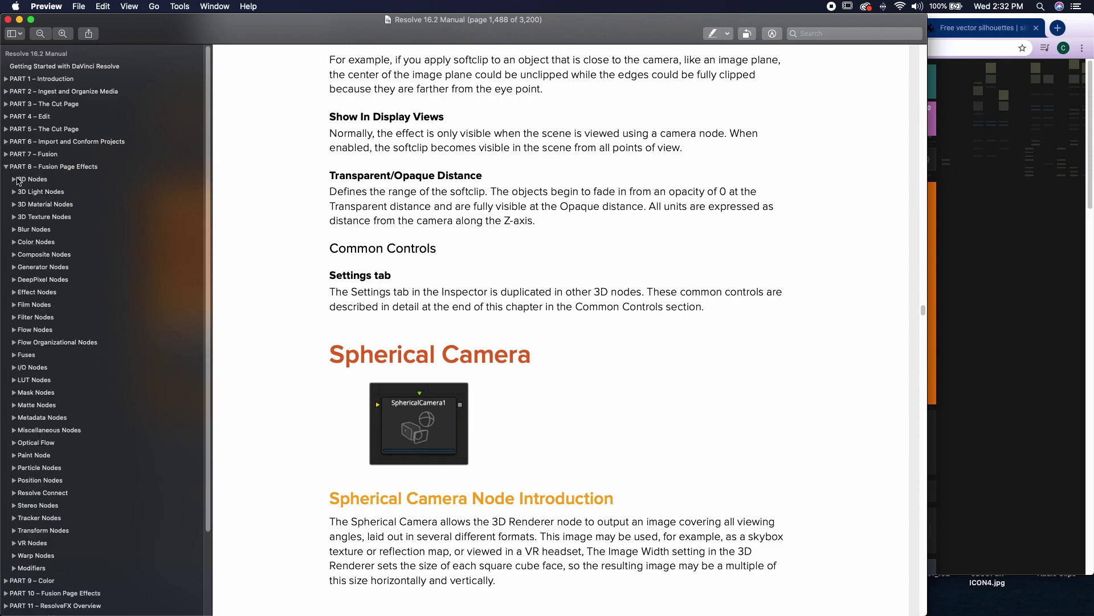
left_click(15, 393)
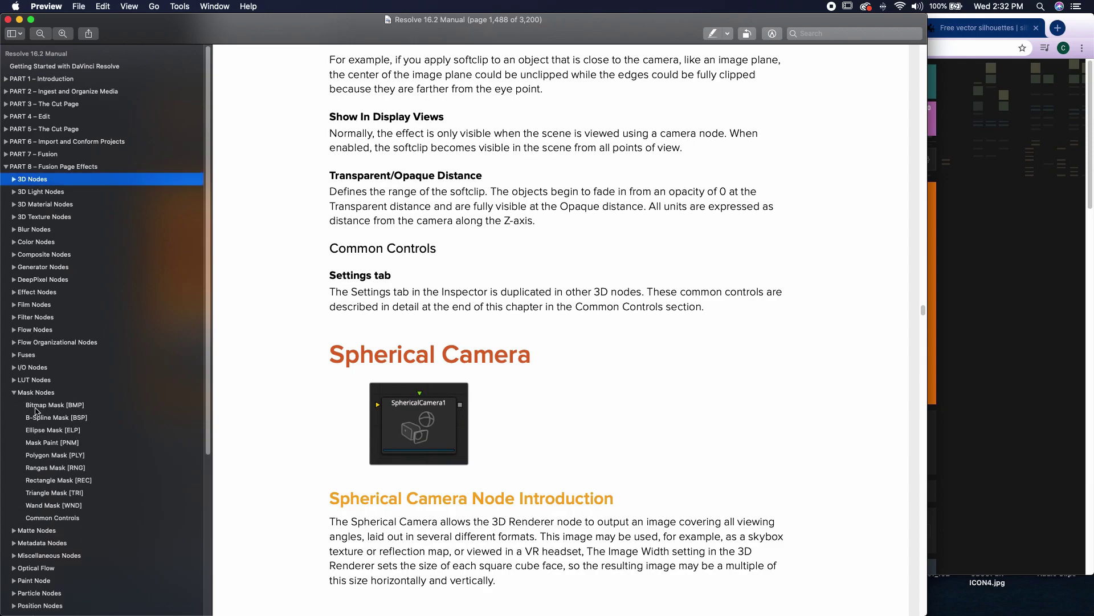
left_click(44, 406)
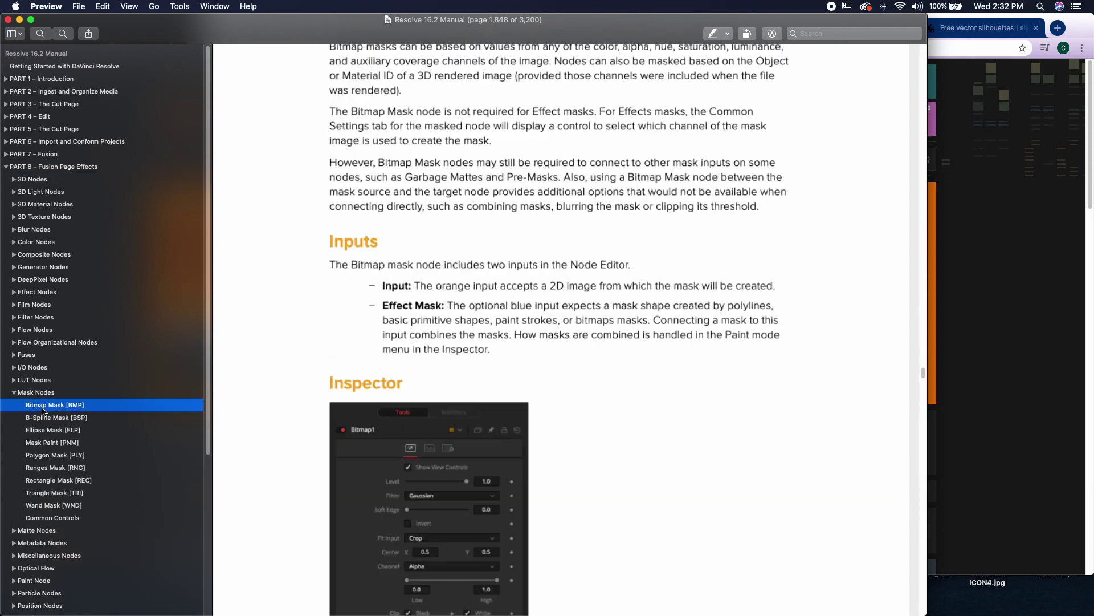
left_click(14, 392)
Search the manual for 'bitmap' and read the highlighted match on page 1,013
left_click(811, 33)
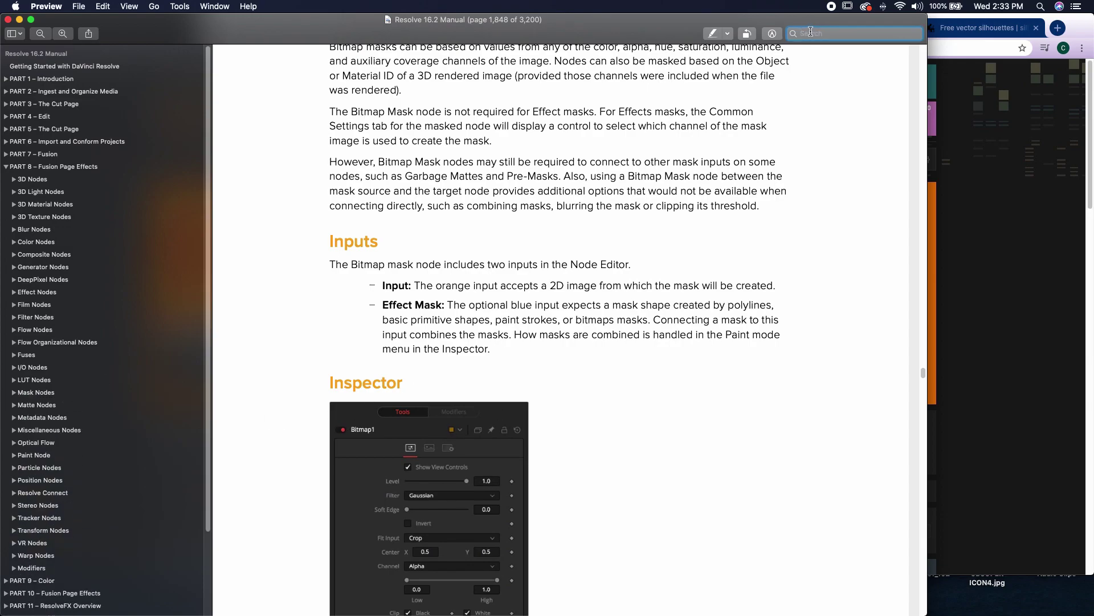
type("bitmap")
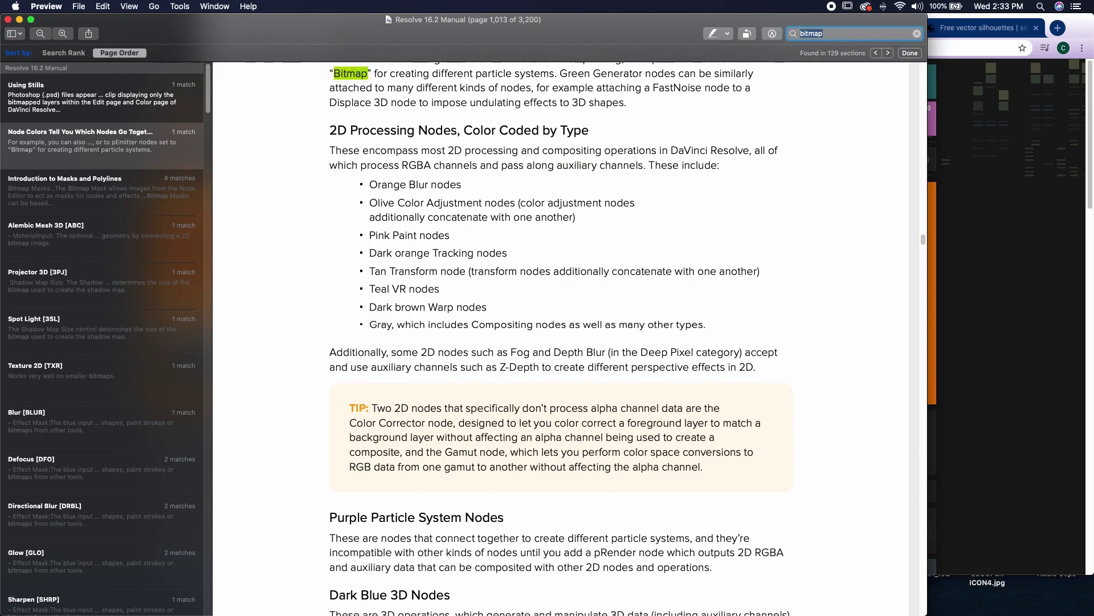
scroll(611, 284, "up", 3)
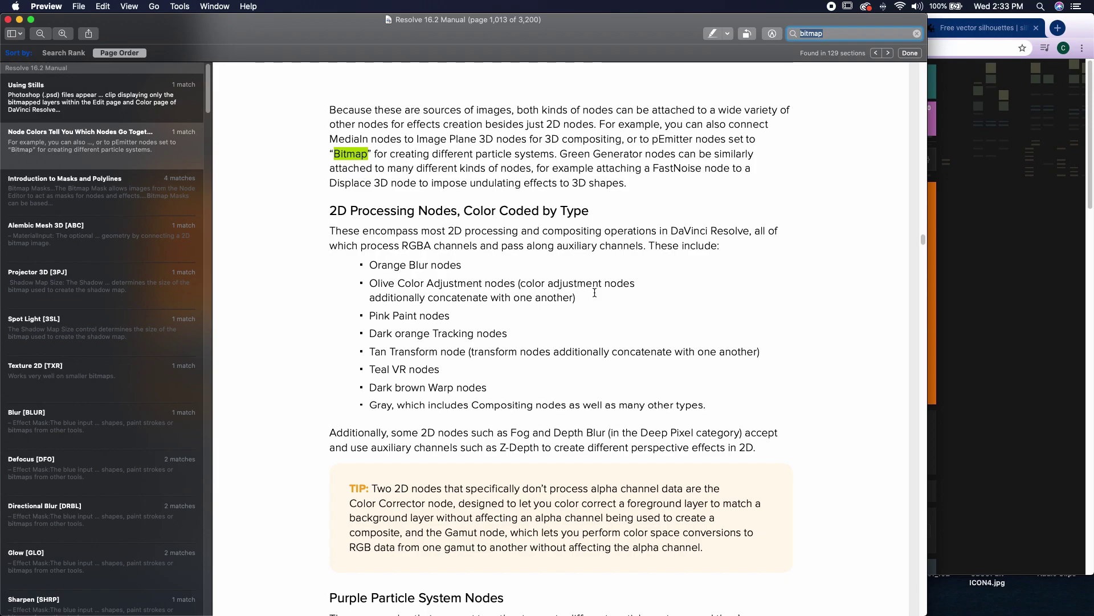
left_click(529, 316)
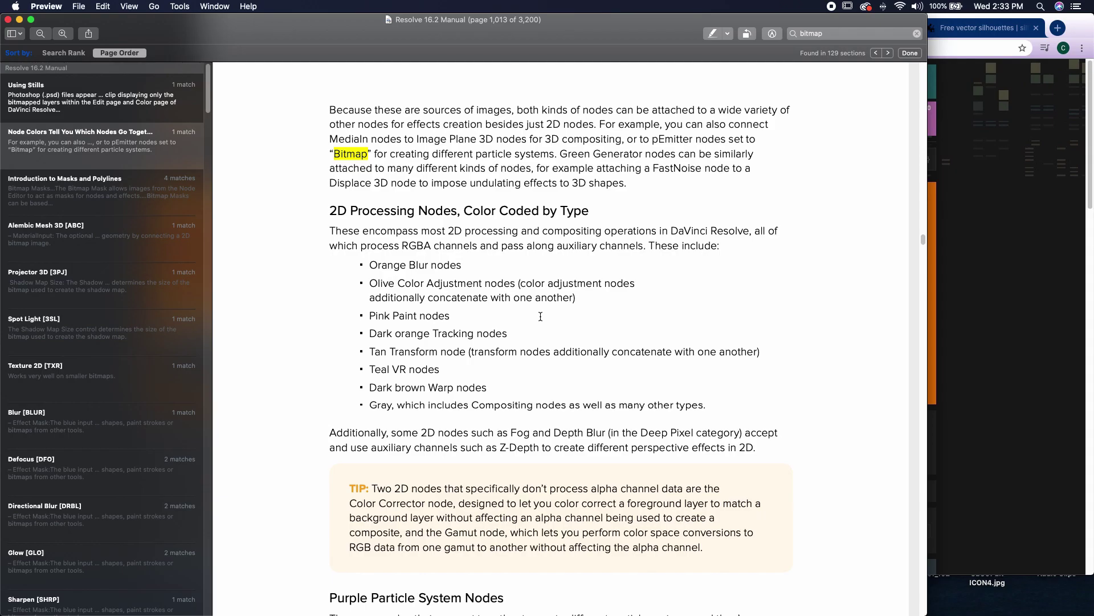
Close the manual, switch to the CB Super site, and open Training > Fusion Basics
left_click(8, 19)
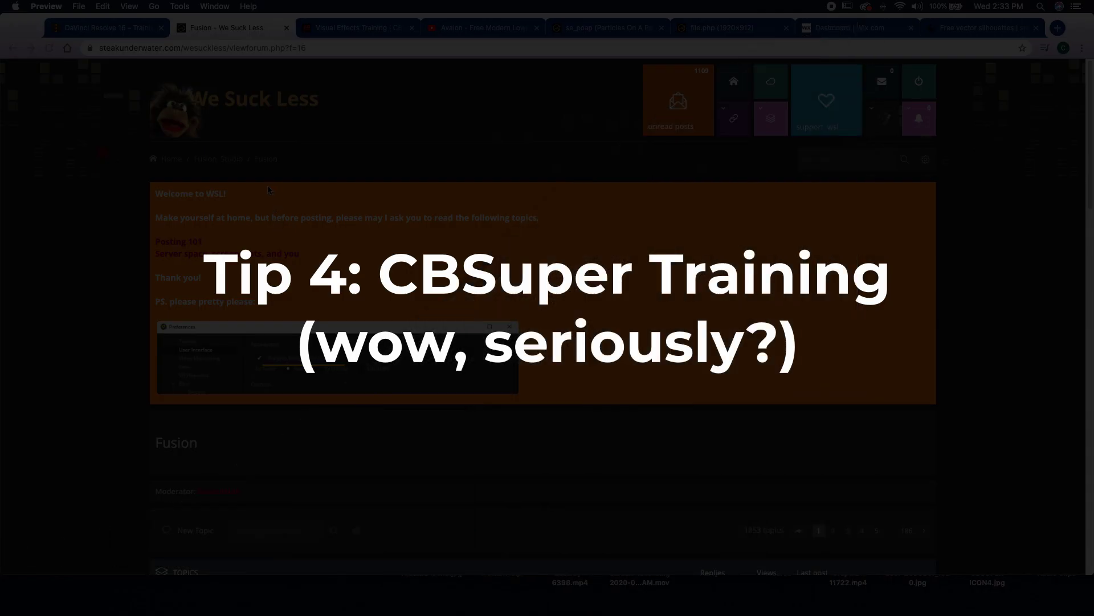
left_click(344, 32)
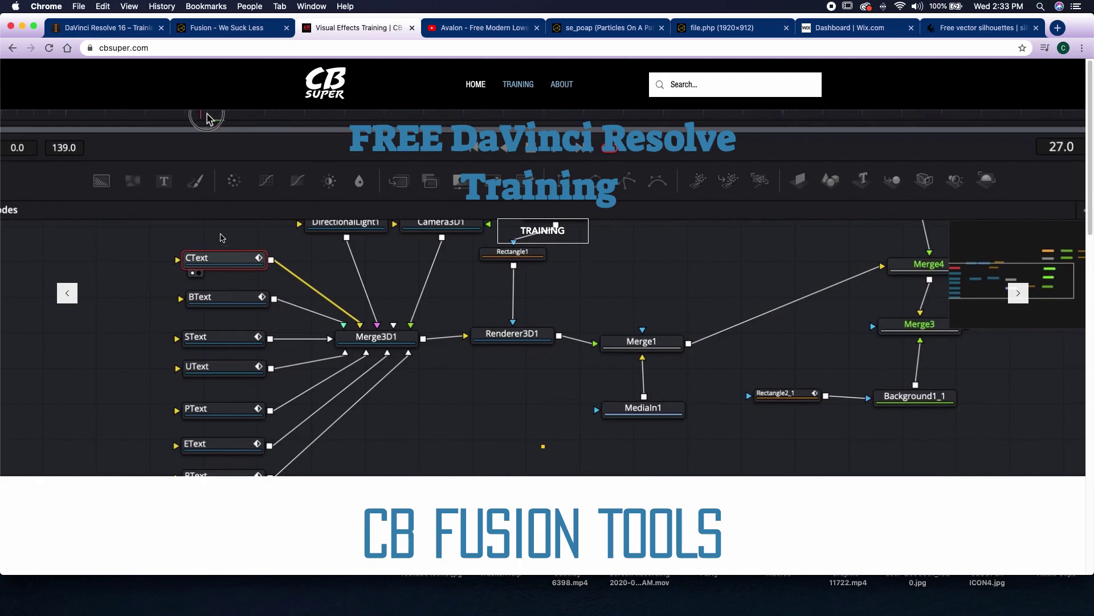
mouse_move(526, 93)
key("alt")
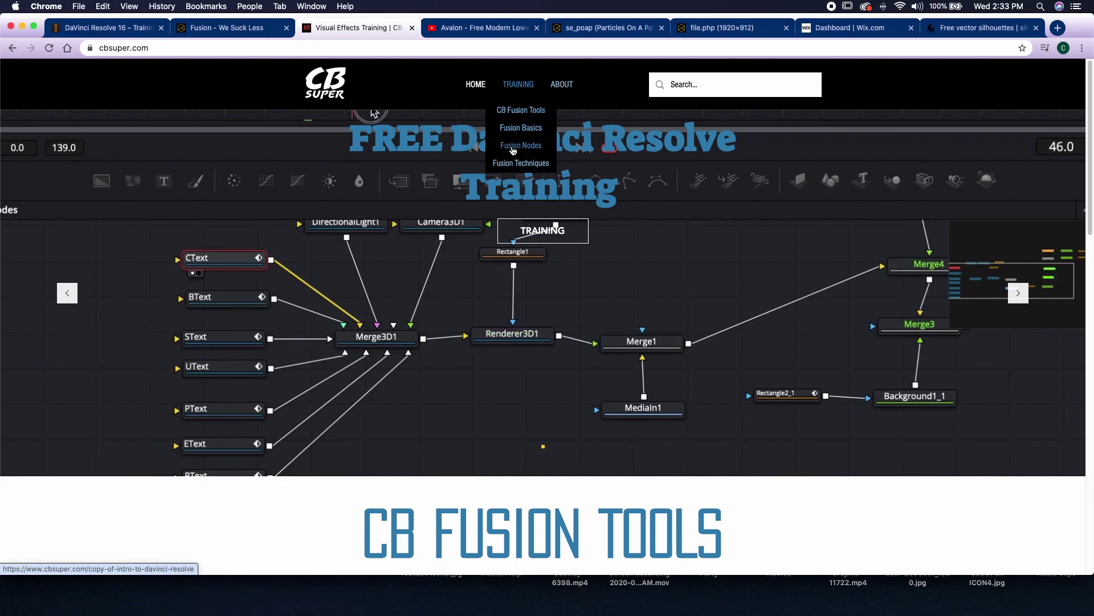
left_click(544, 232)
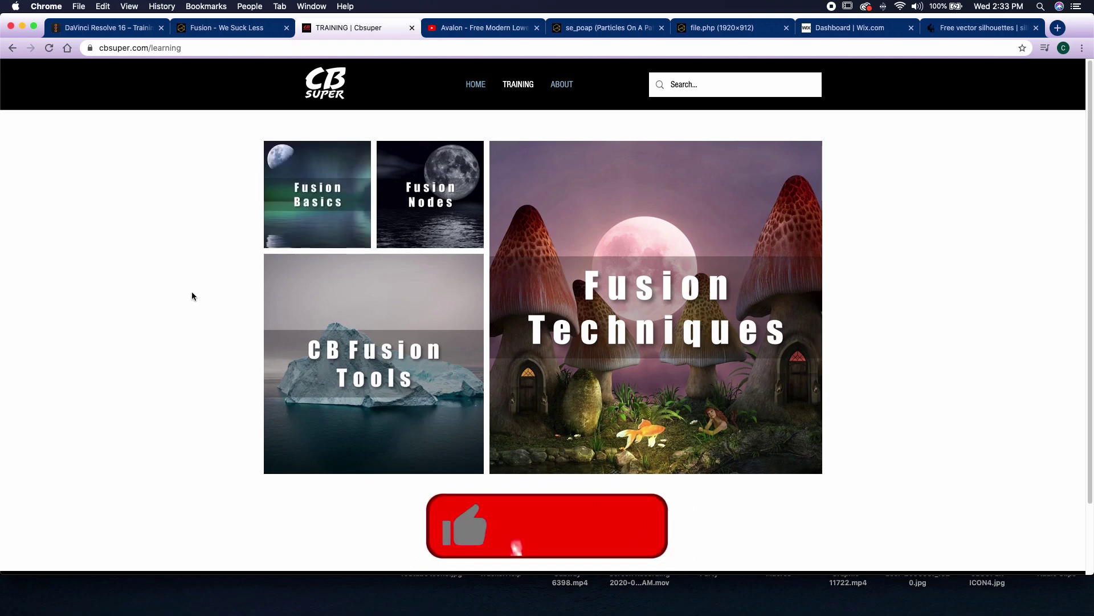
left_click(316, 204)
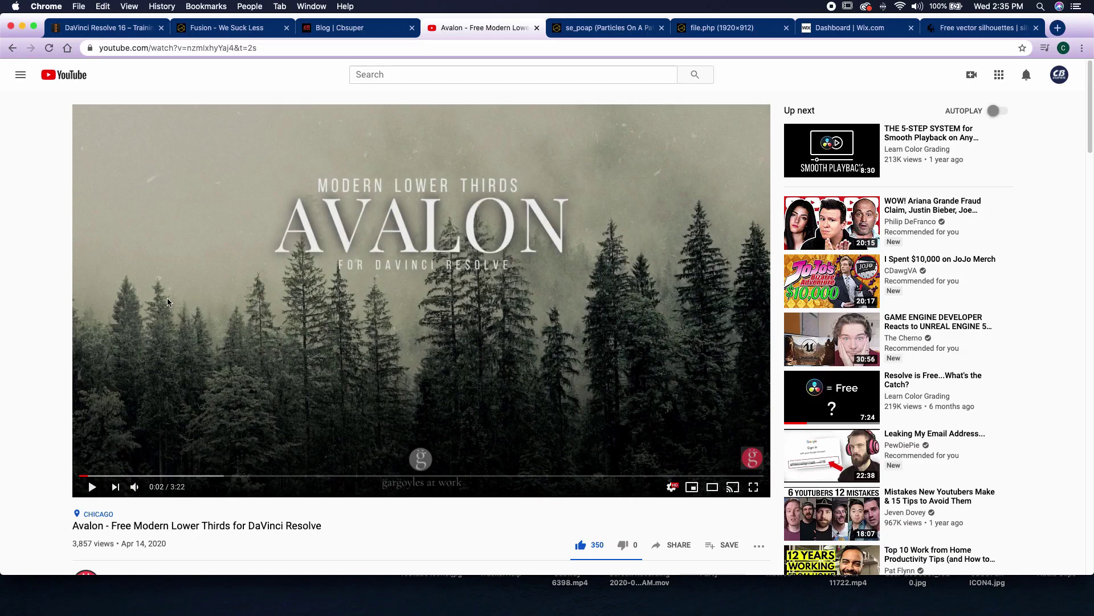
Scroll the Avalon video's description to reveal its Google Drive download and tutorial links
scroll(165, 301, "down", 2)
scroll(162, 302, "down", 5)
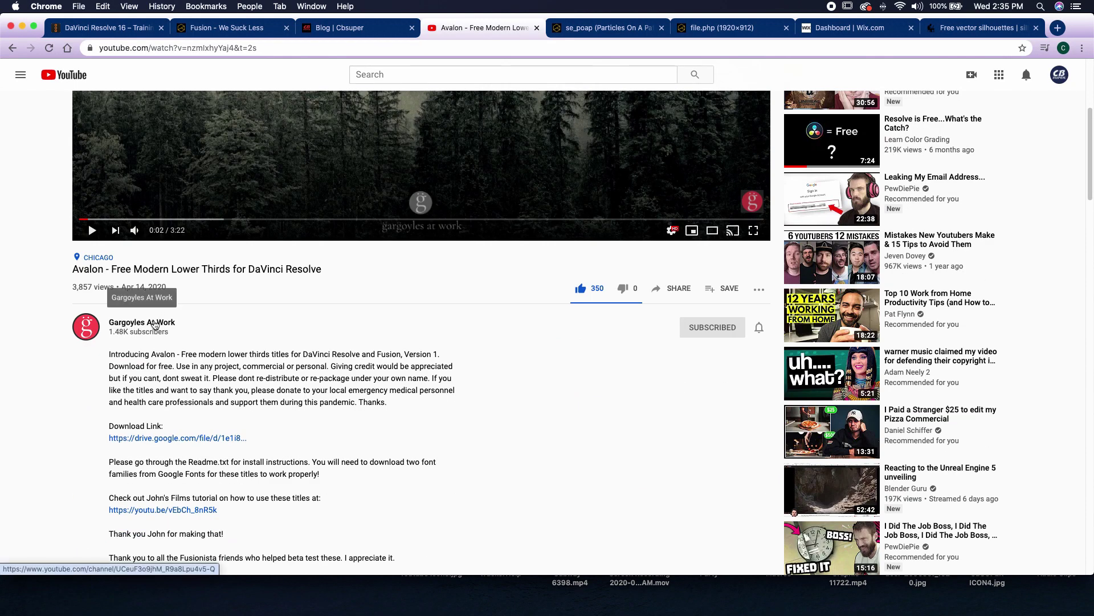
scroll(278, 354, "up", 5)
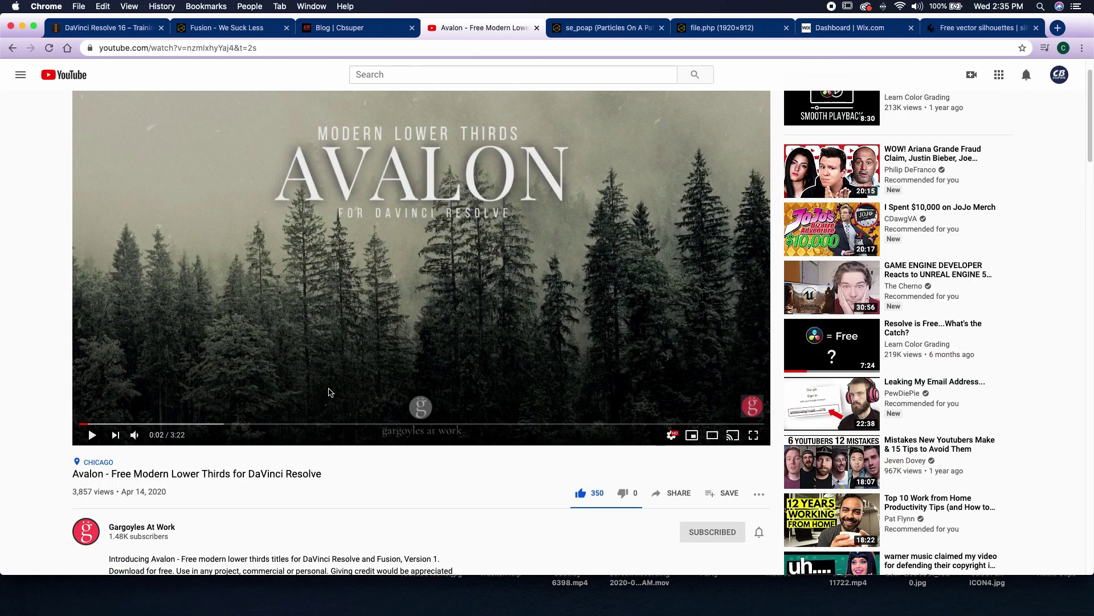
scroll(62, 388, "down", 3)
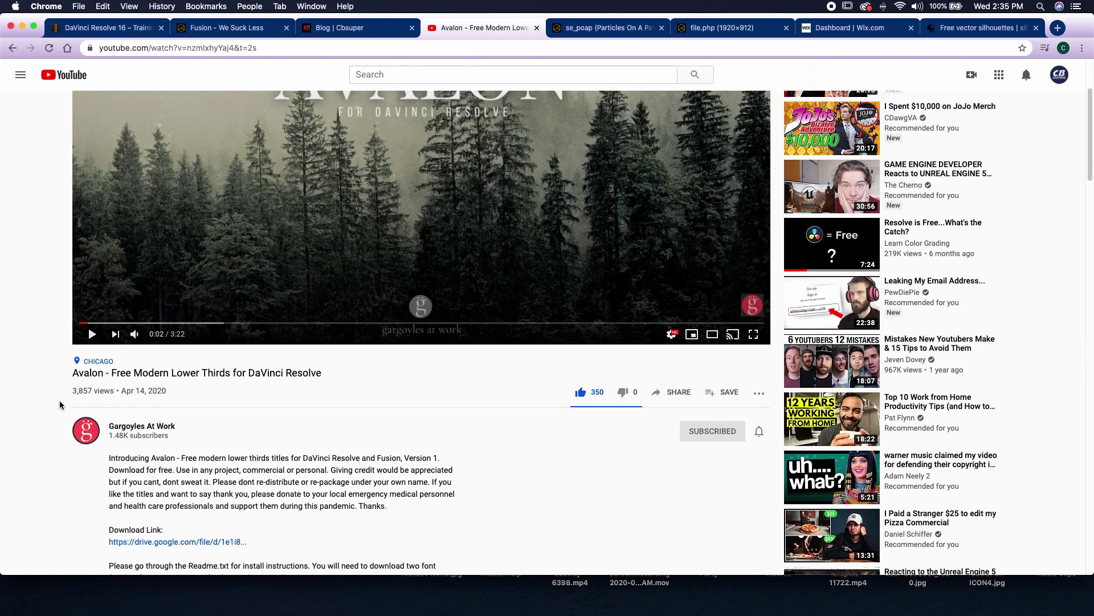
scroll(60, 400, "down", 4)
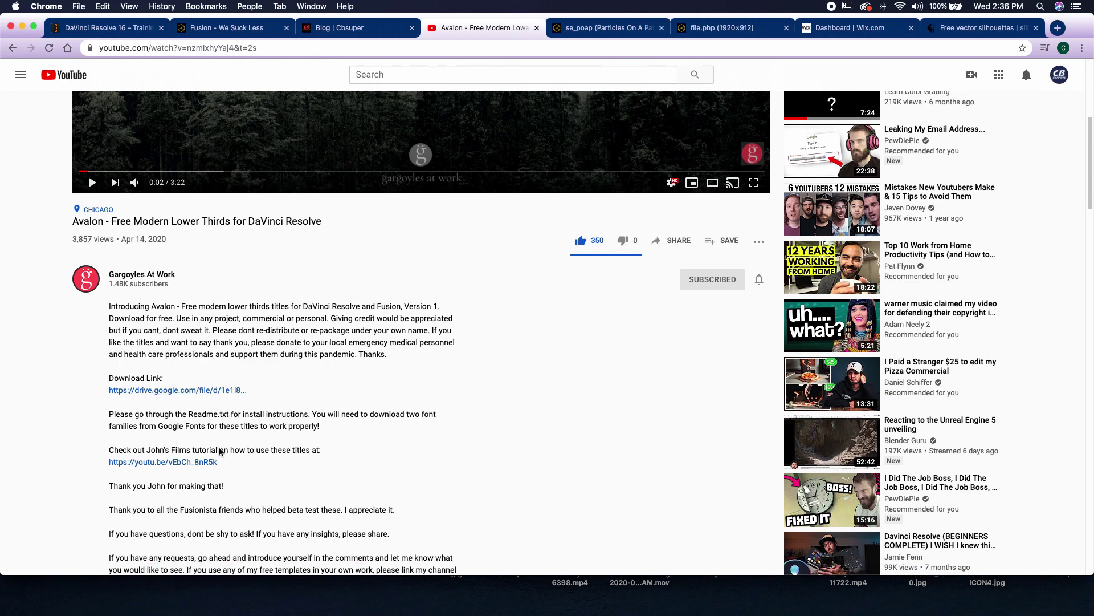
Open the tutorial video, view its creator's channel, return to the video, and minimize Chrome
left_click(163, 462)
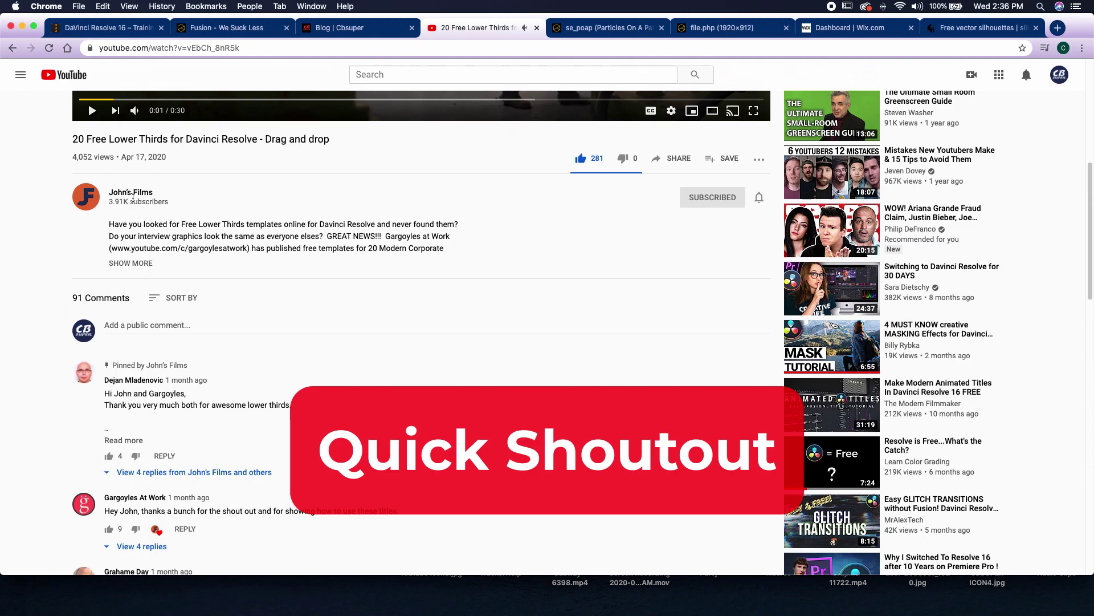
left_click(139, 206)
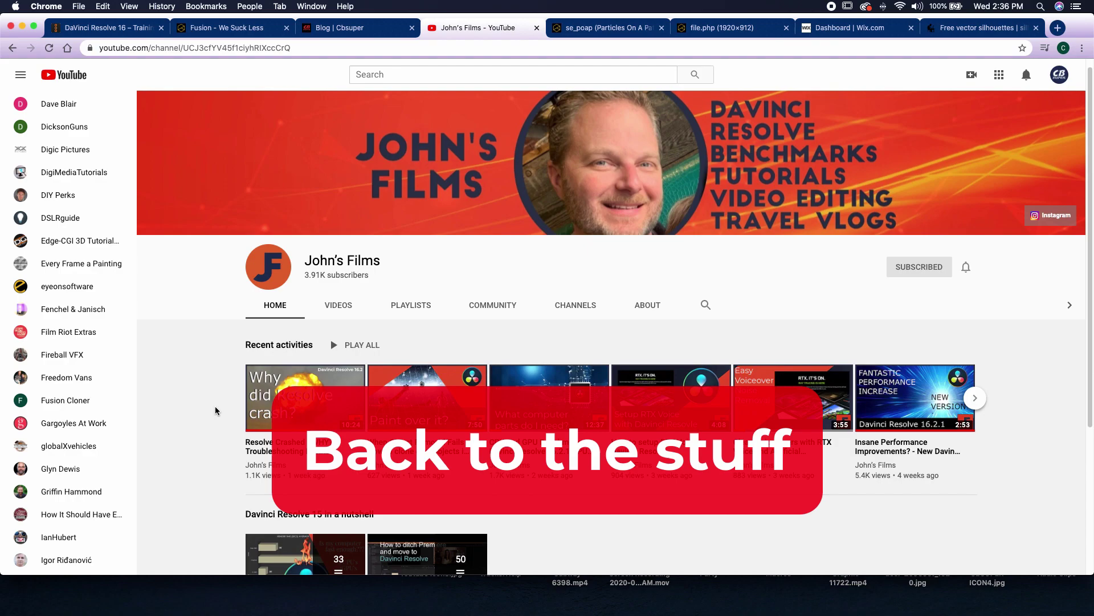
key("super+bracketleft")
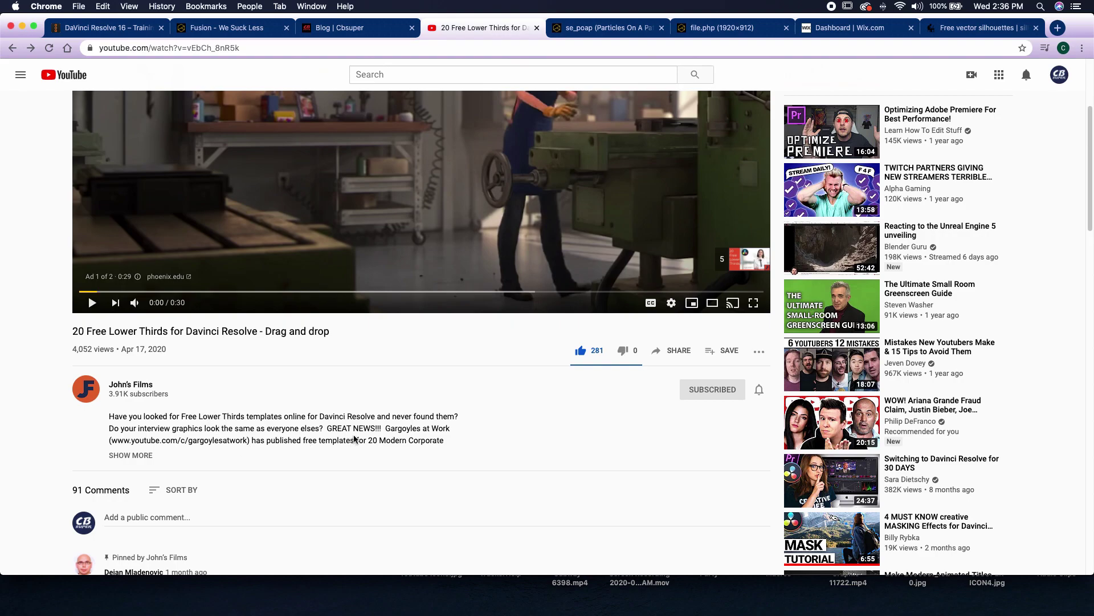
left_click(22, 27)
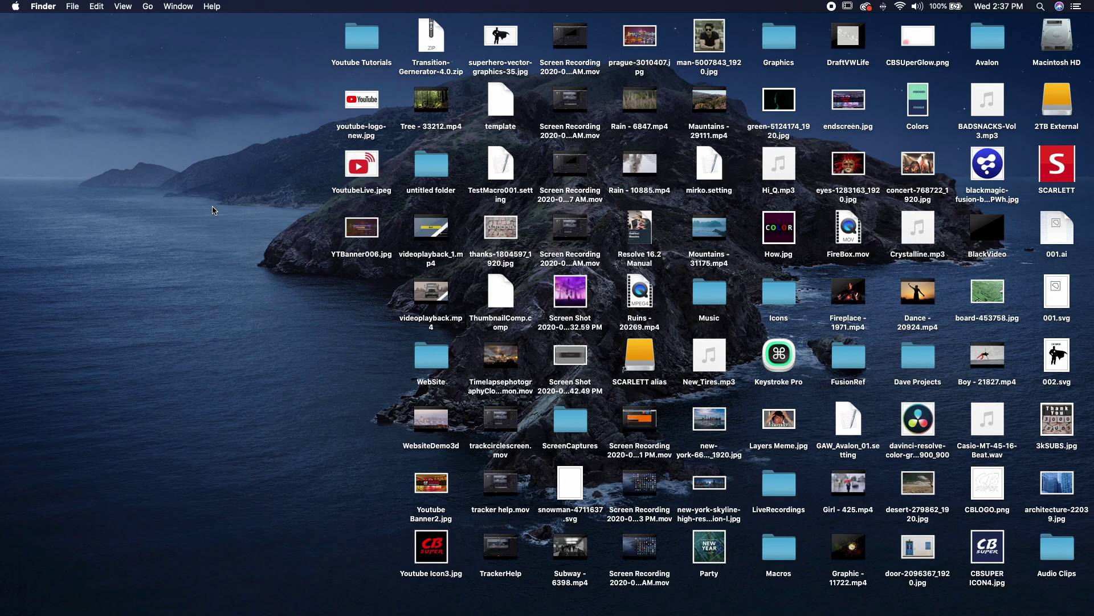
Place the Fusion Composition clip at the start of Video 1, open it in Fusion, and lower the window
mouse_move(2, 217)
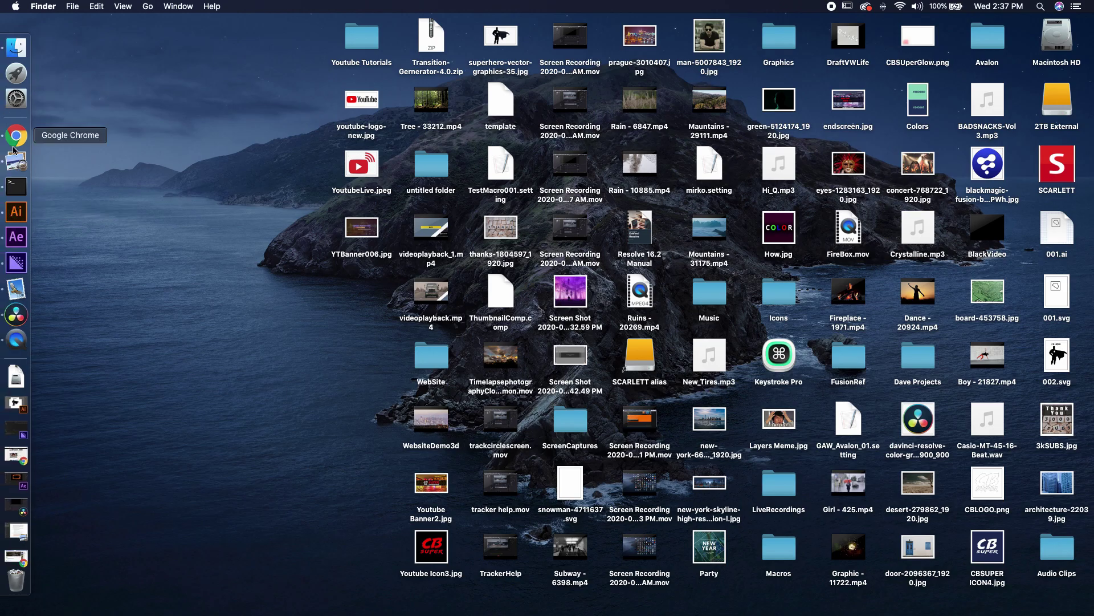
left_click(16, 315)
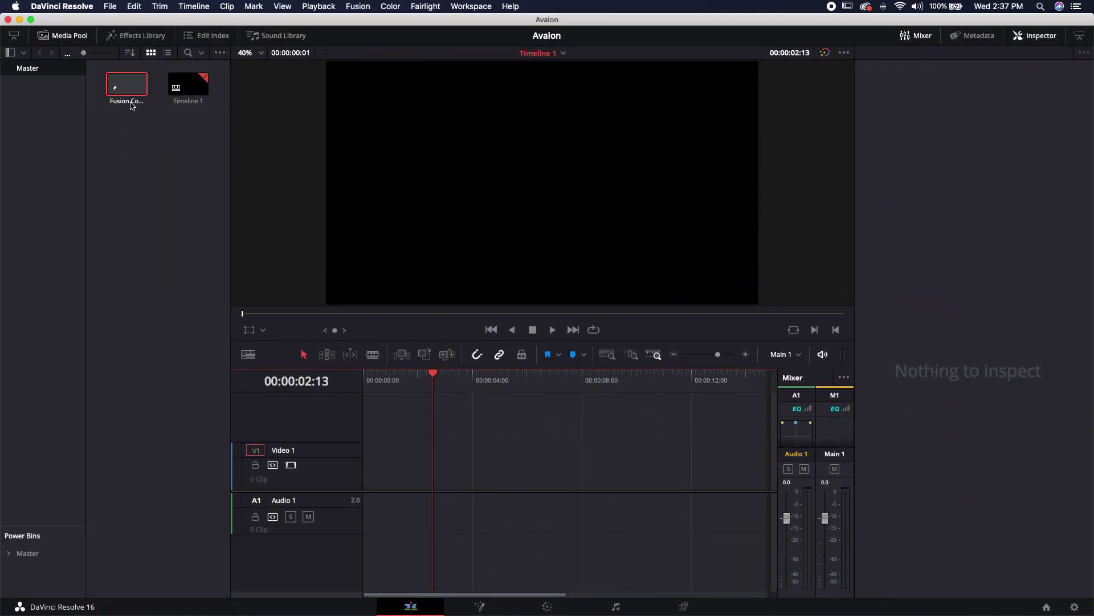
left_click_drag(130, 94, 369, 486)
left_click(487, 609)
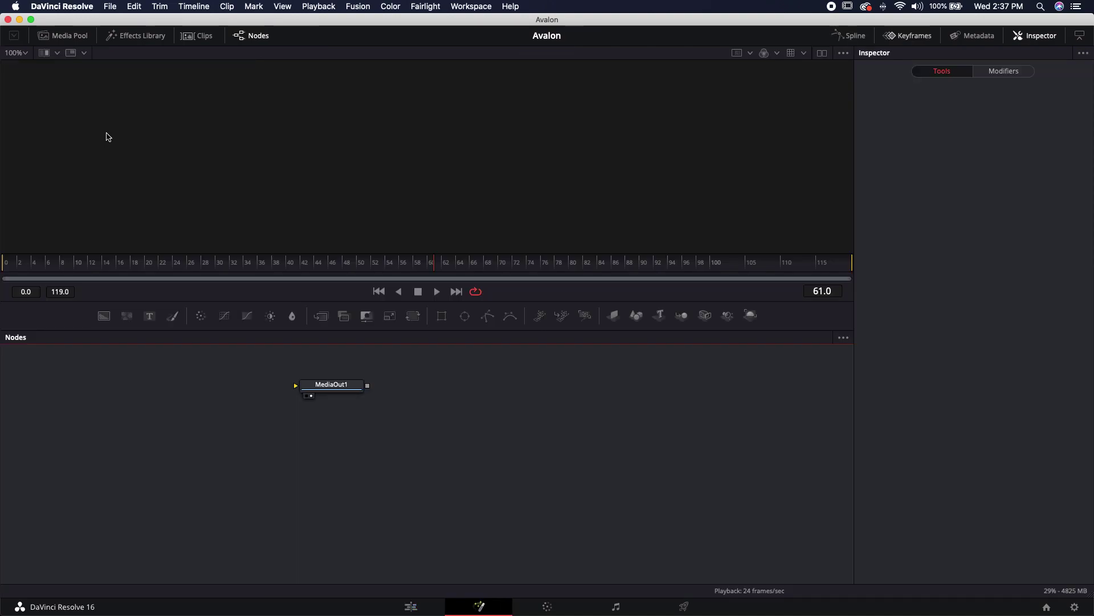
left_click_drag(391, 19, 491, 241)
Open Avalon > Avalon - Fusion Comp Files and try dropping the first .txt comp into Fusion
double_click(997, 44)
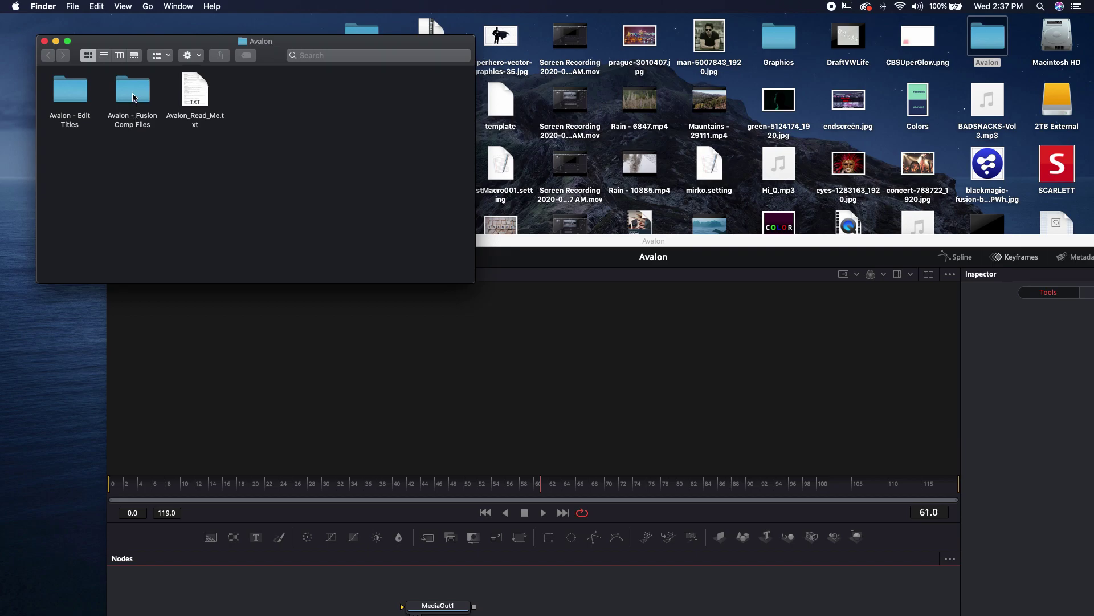
double_click(132, 91)
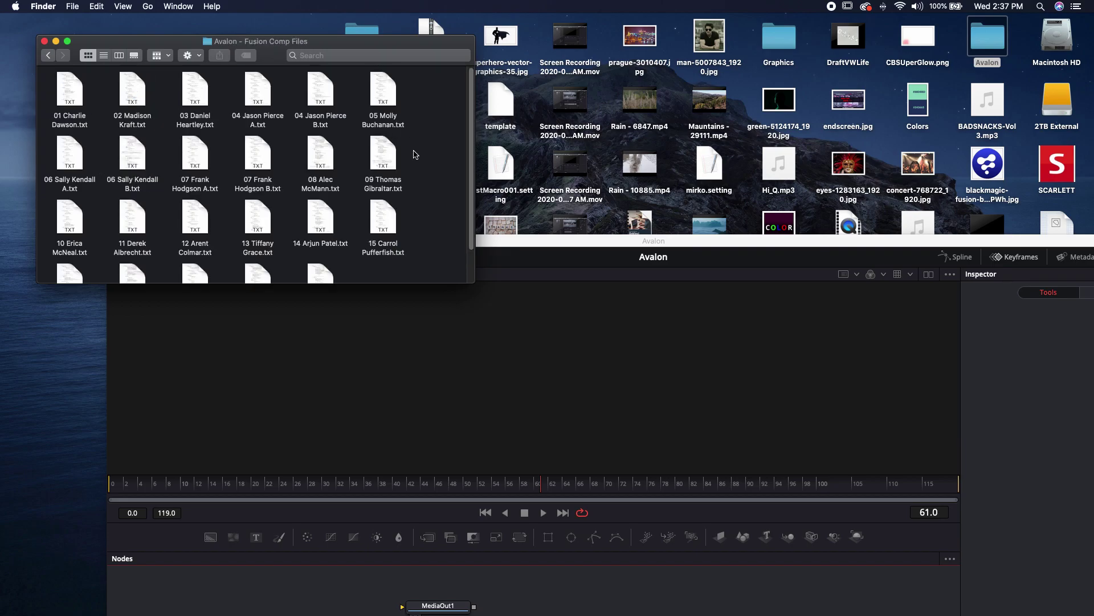
scroll(415, 155, "down", 2)
scroll(421, 202, "up", 2)
left_click_drag(71, 102, 305, 590)
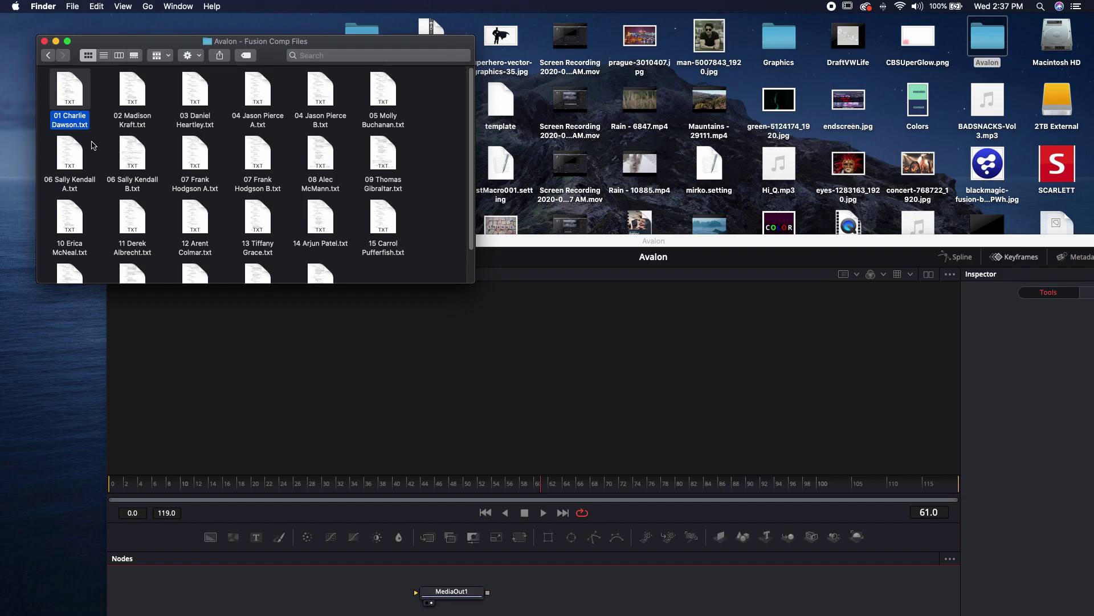
Rename the first comp file's extension from .txt to .setting and confirm using .setting
left_click(85, 128)
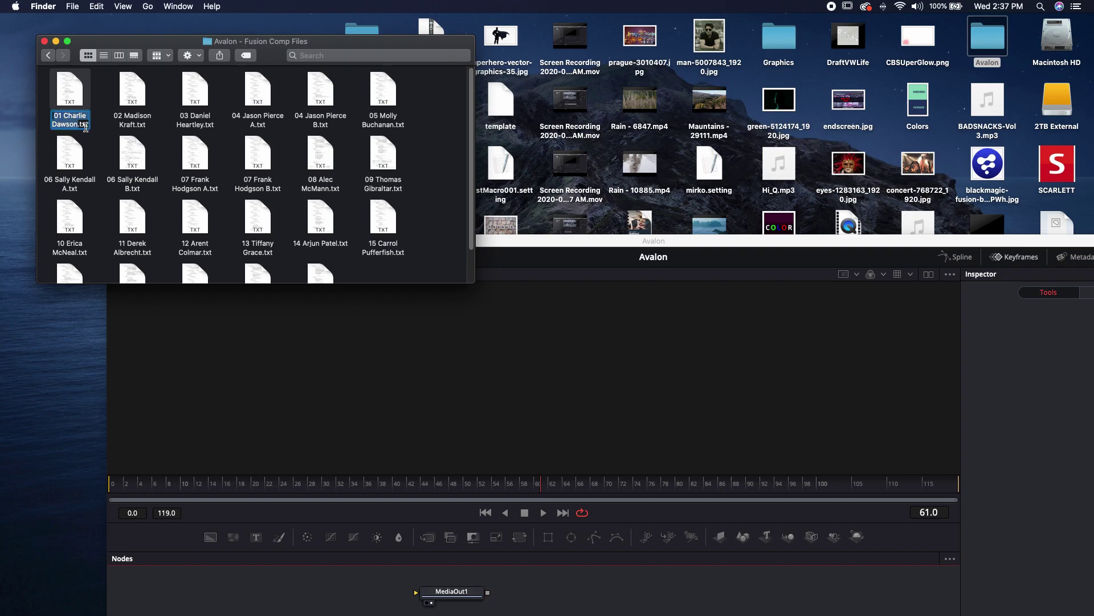
key("Escape")
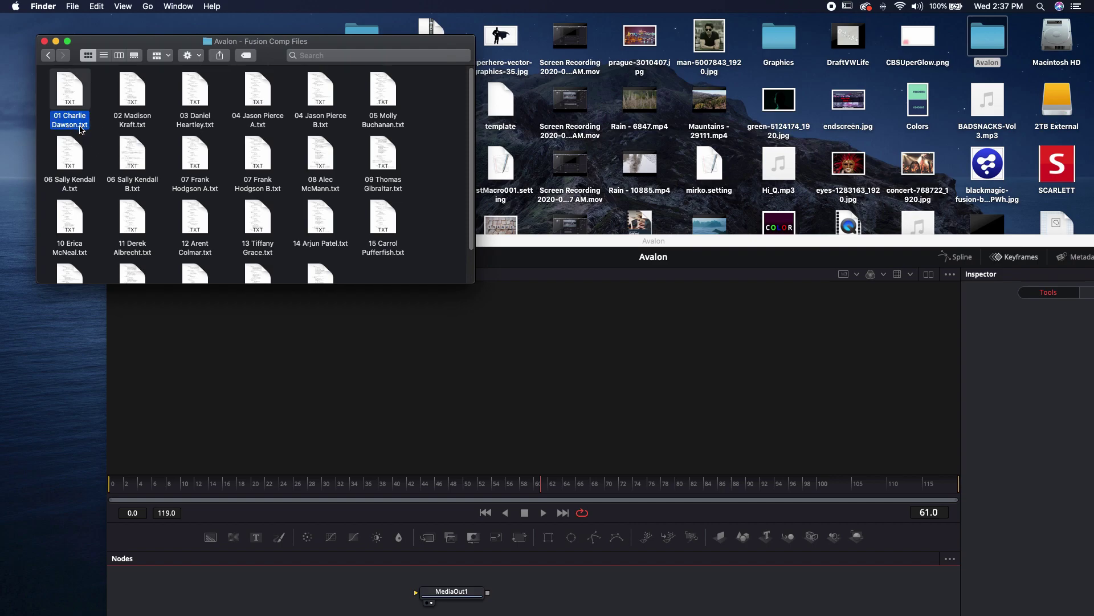
left_click(81, 128)
left_click(81, 125)
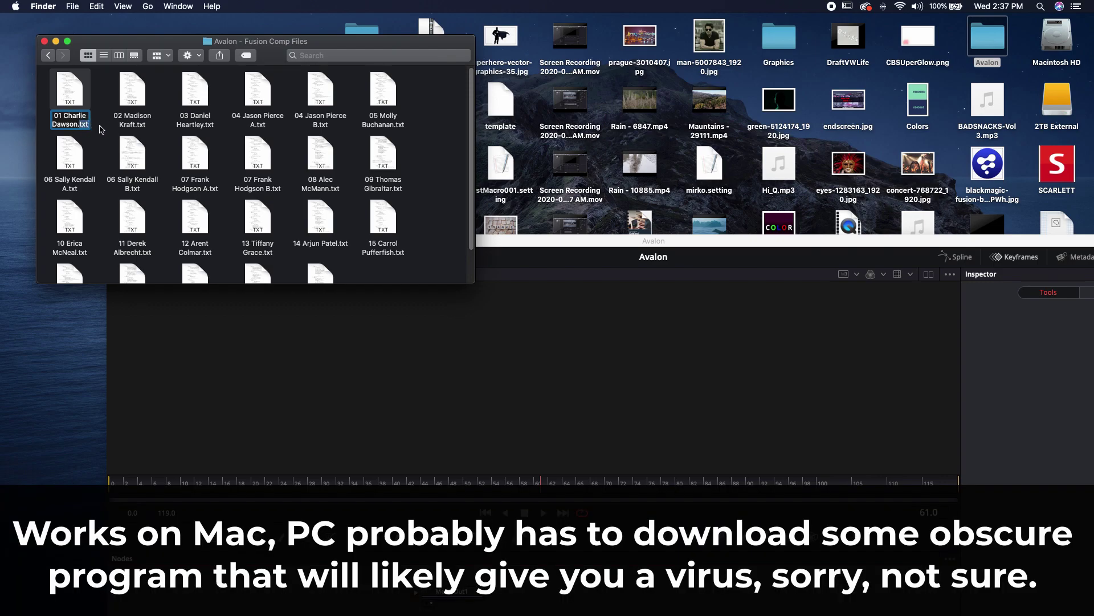
key("BackSpace")
key("BackSpace")
key("BackSpace")
type("setting")
key("Return")
left_click_drag(453, 144, 142, 97)
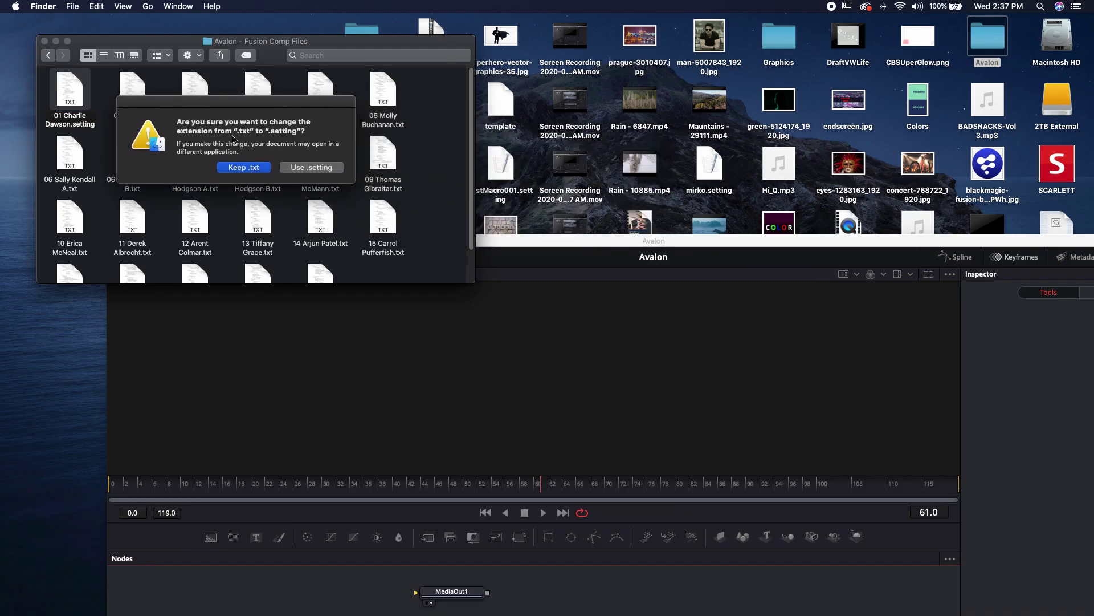
left_click(304, 167)
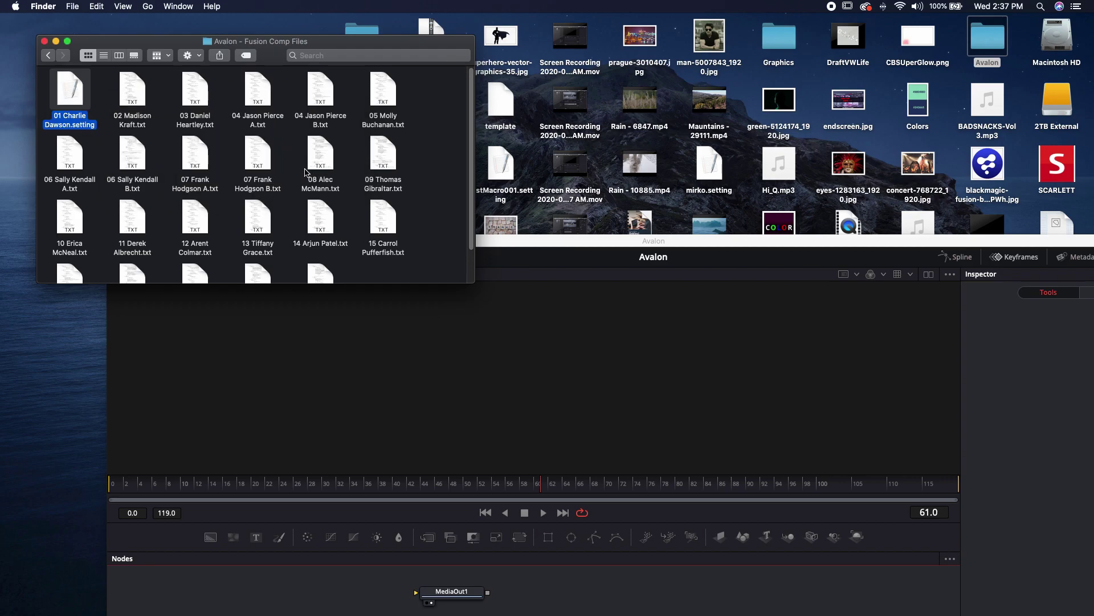
Drop the renamed .setting file into Fusion's Nodes panel
left_click_drag(584, 236, 600, 88)
left_click(308, 50)
left_click_drag(69, 91, 408, 505)
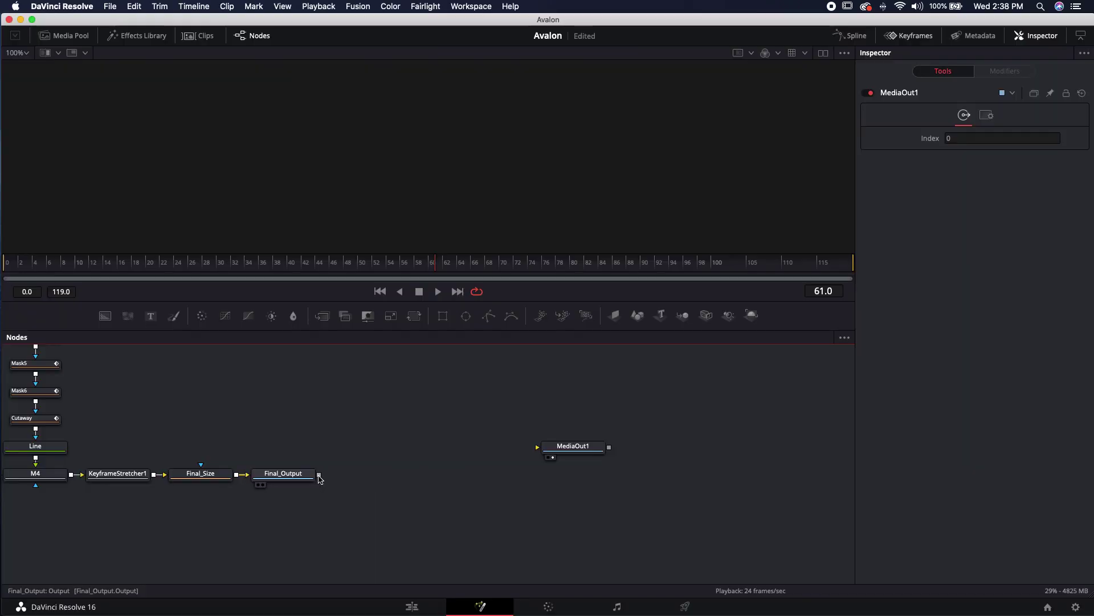
Connect Final_Output to MediaOut1, scrub the animation, and select the Text1 node
left_click_drag(319, 474, 572, 521)
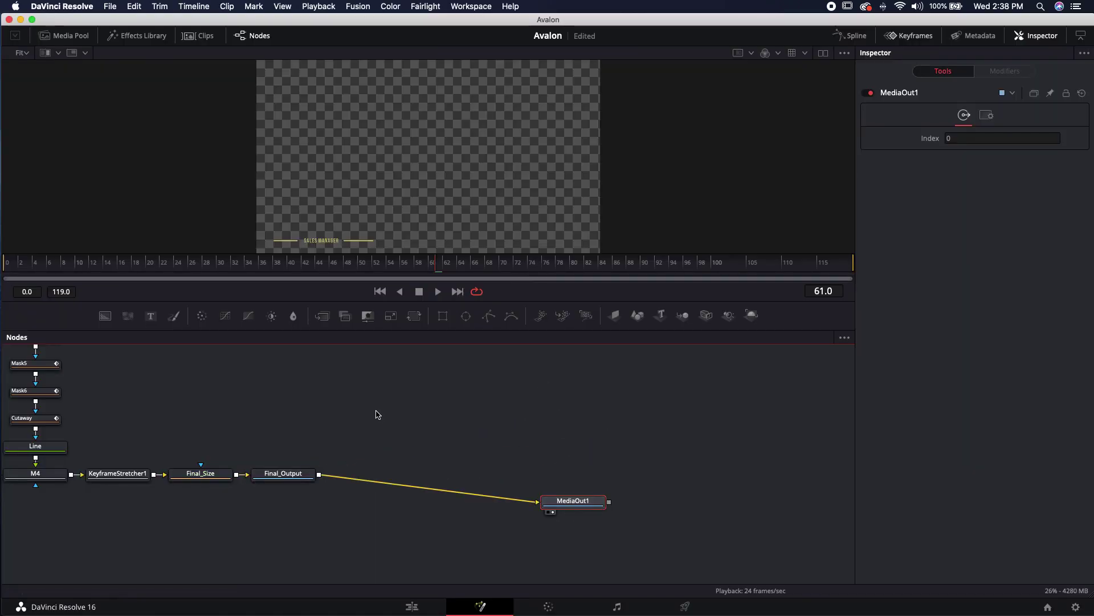
left_click_drag(166, 262, 397, 261)
scroll(233, 405, "left", 10)
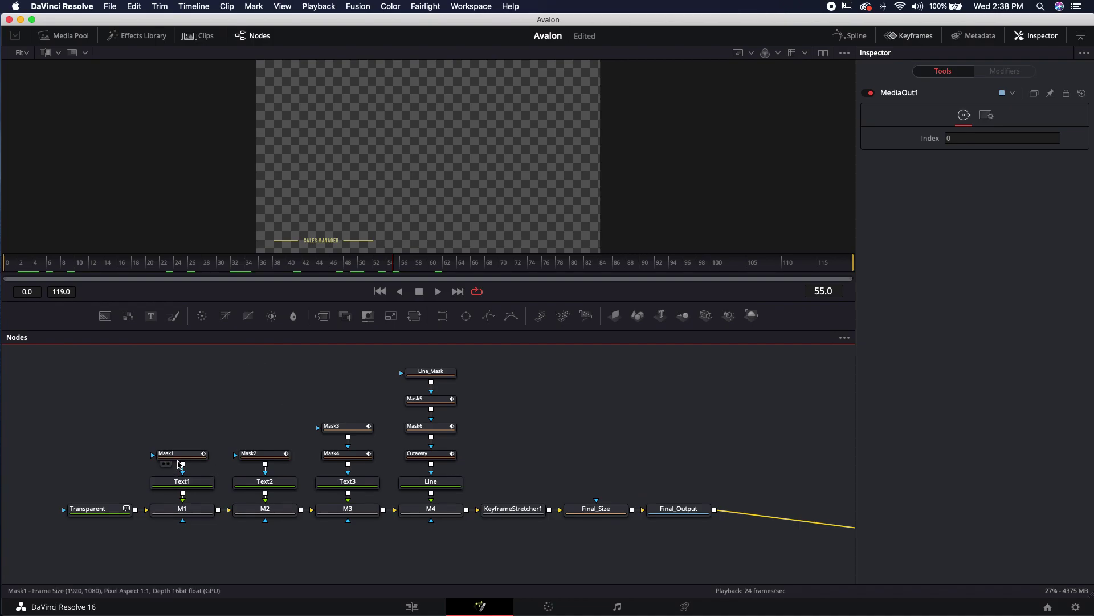
left_click(191, 484)
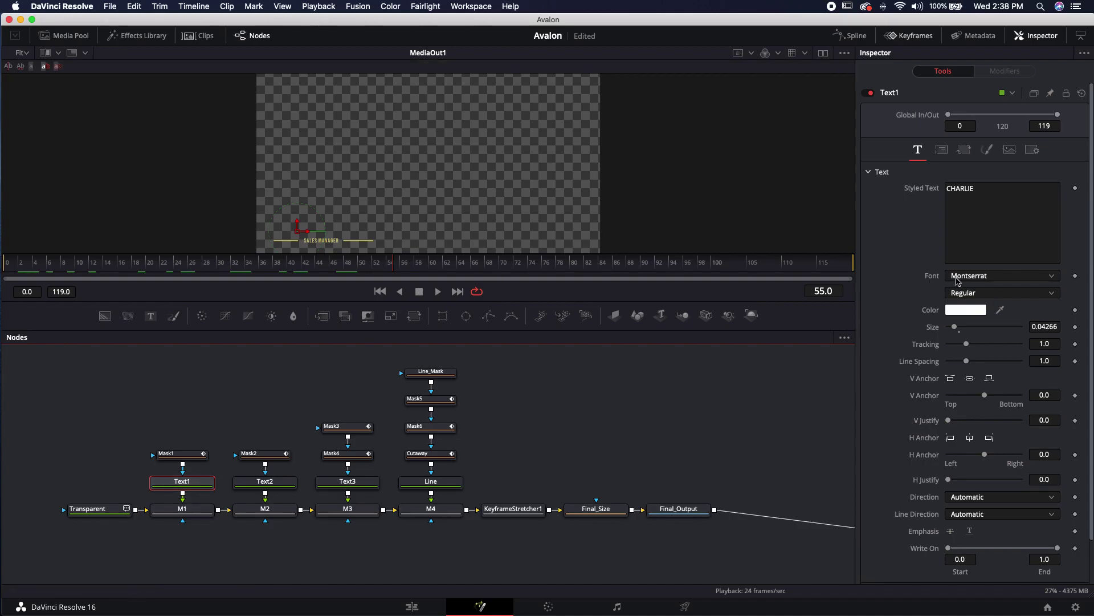
Refresh Text1's font by switching to Lao MN and back to Montserrat
left_click(976, 278)
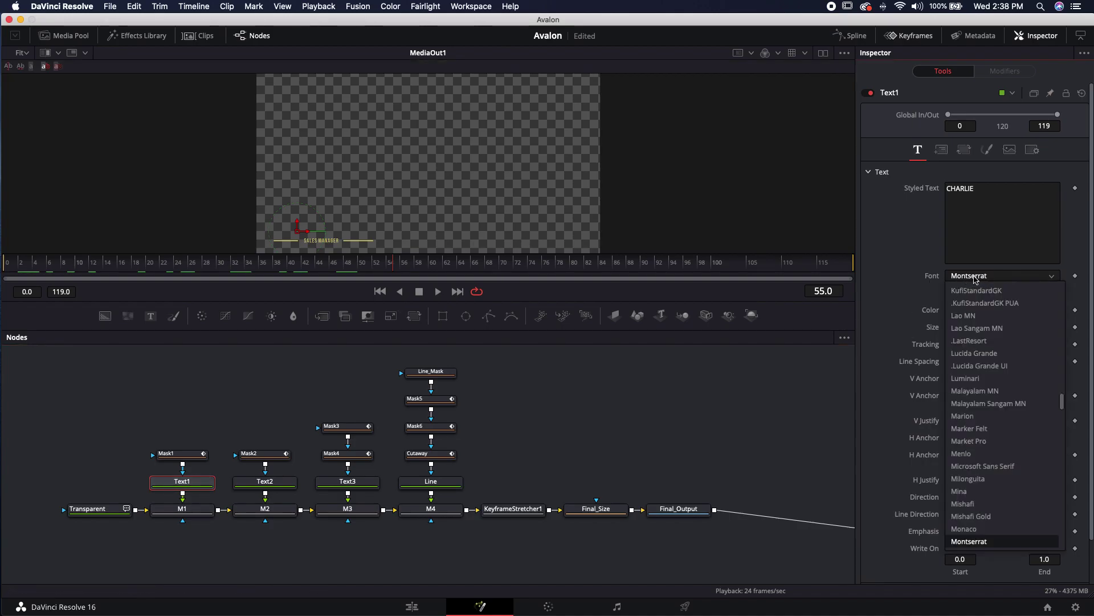
left_click(965, 315)
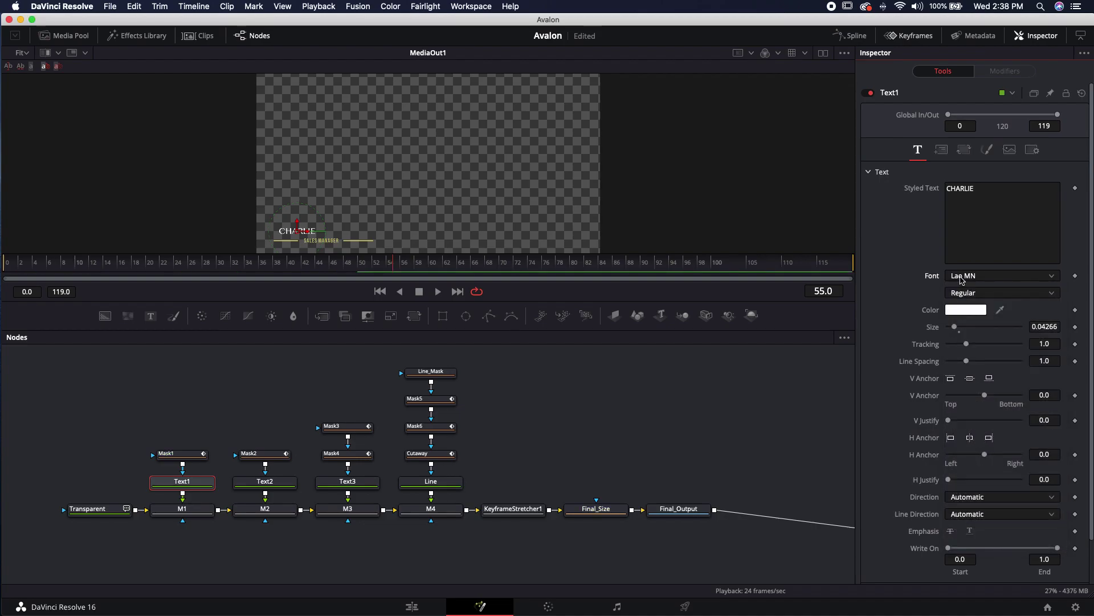
left_click(963, 278)
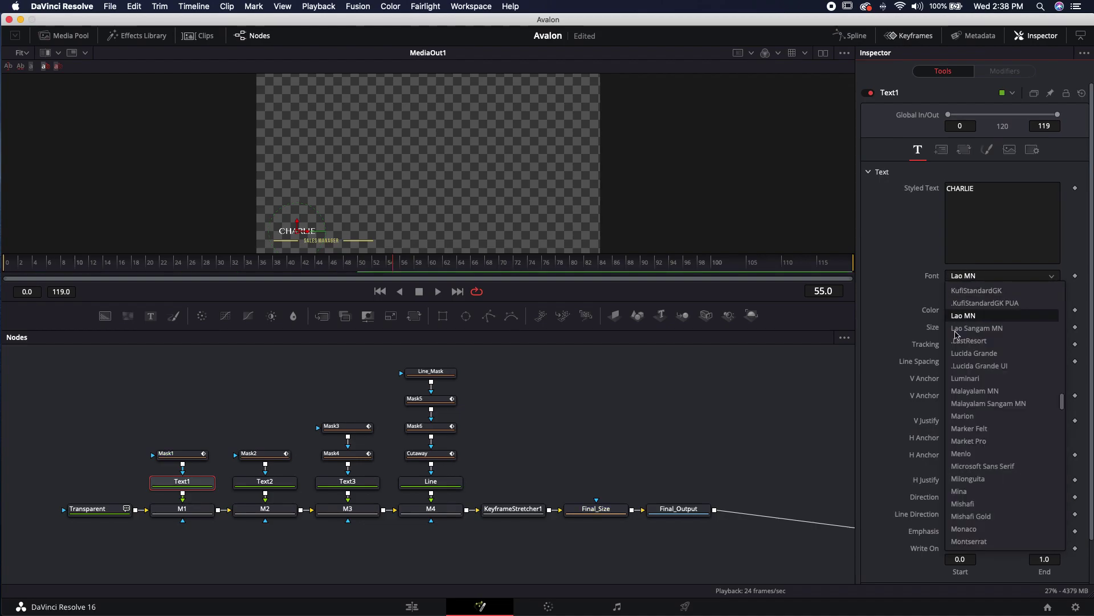
left_click(969, 541)
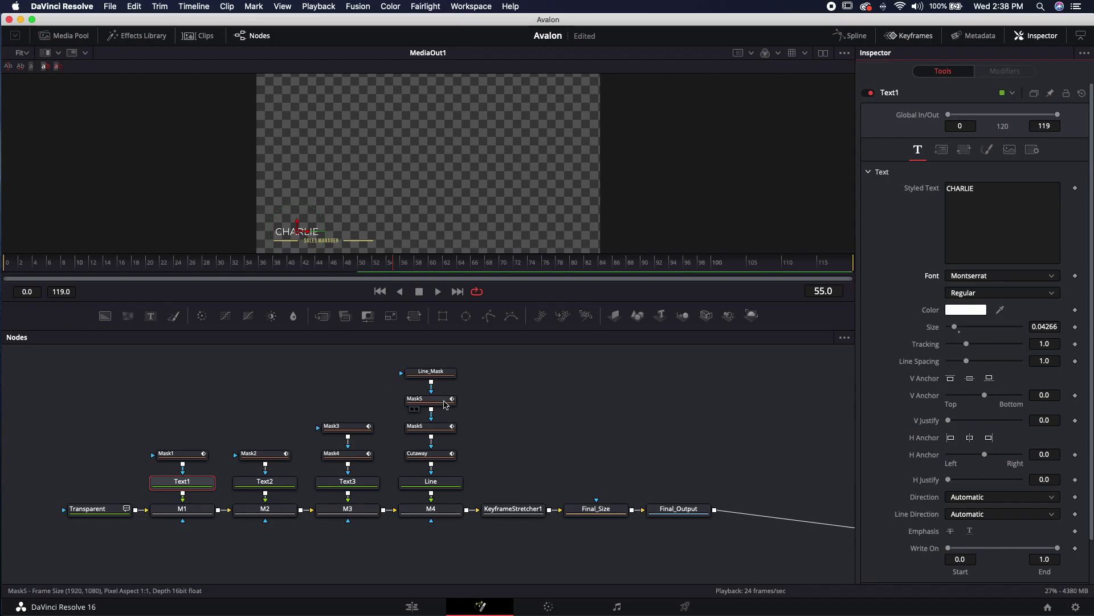
Refresh Text2's font by switching to Monaco and back to Montserrat
left_click(251, 484)
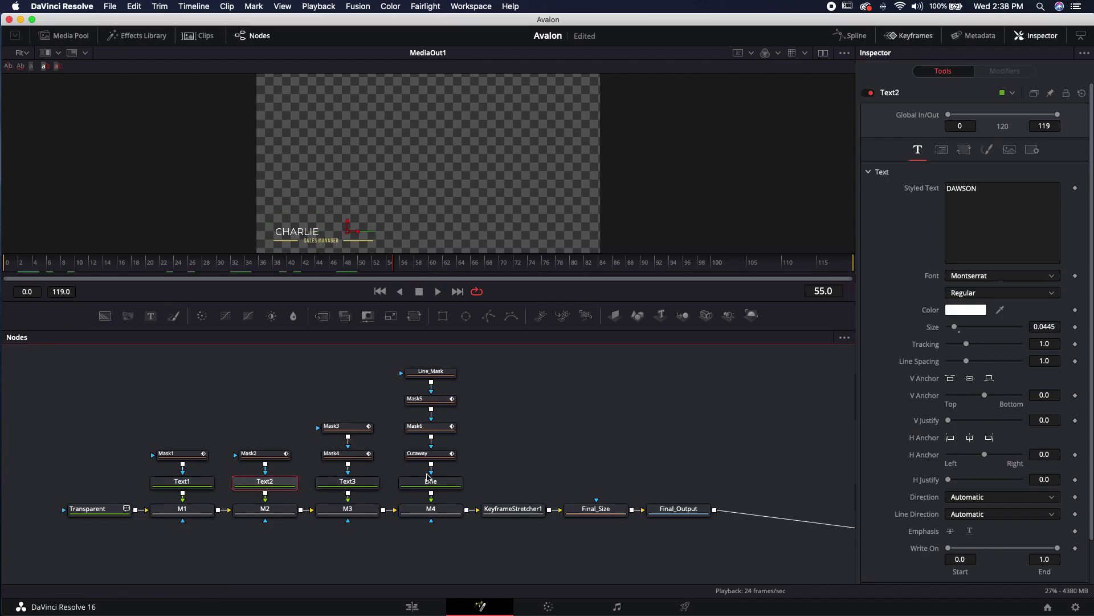
left_click(956, 277)
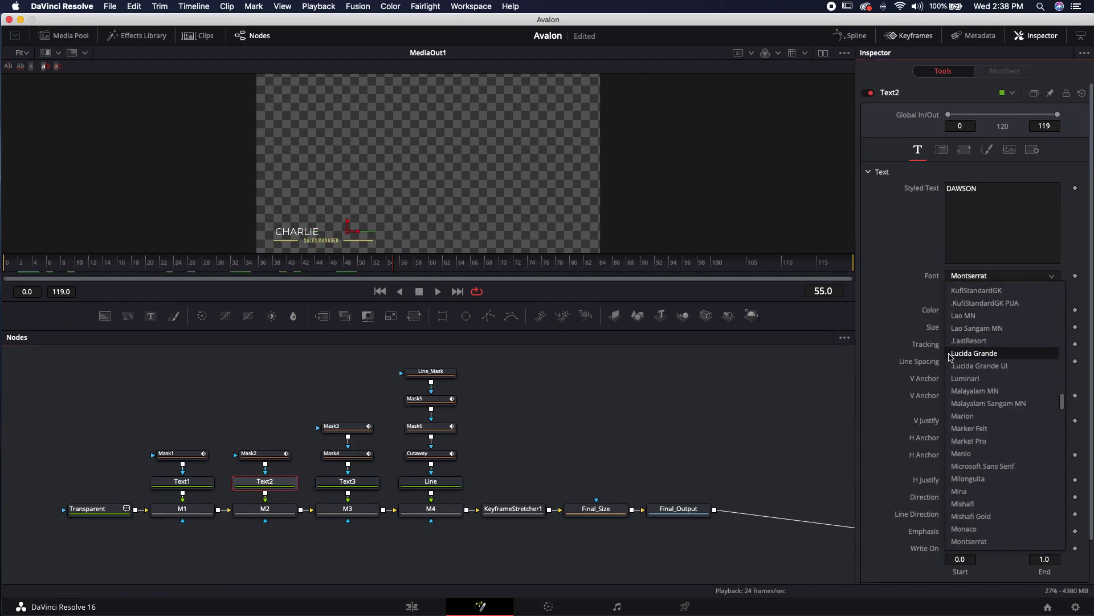
left_click(964, 528)
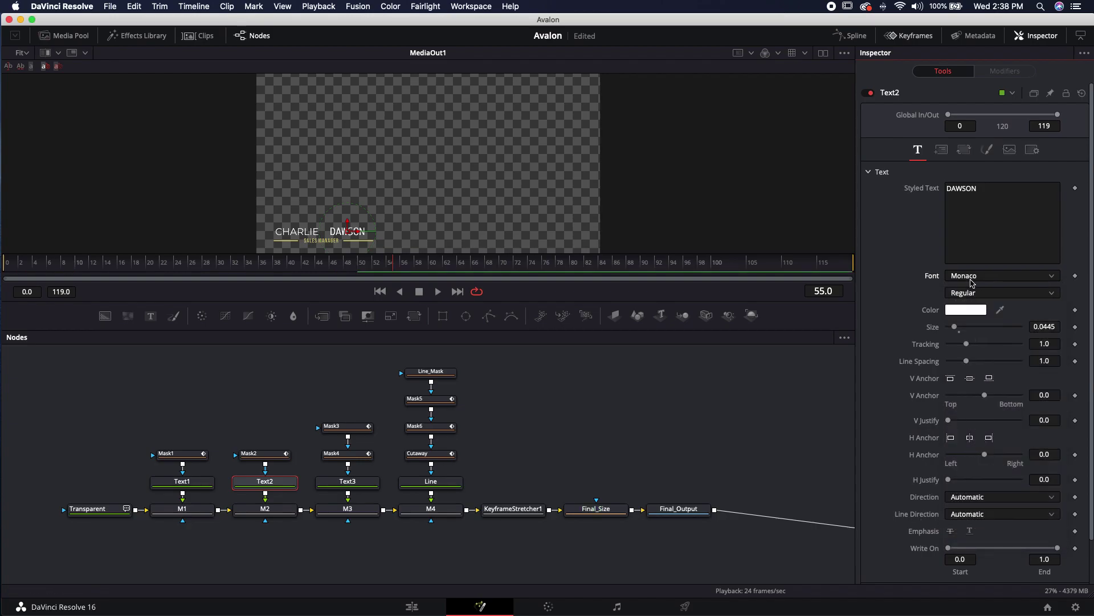
left_click(971, 278)
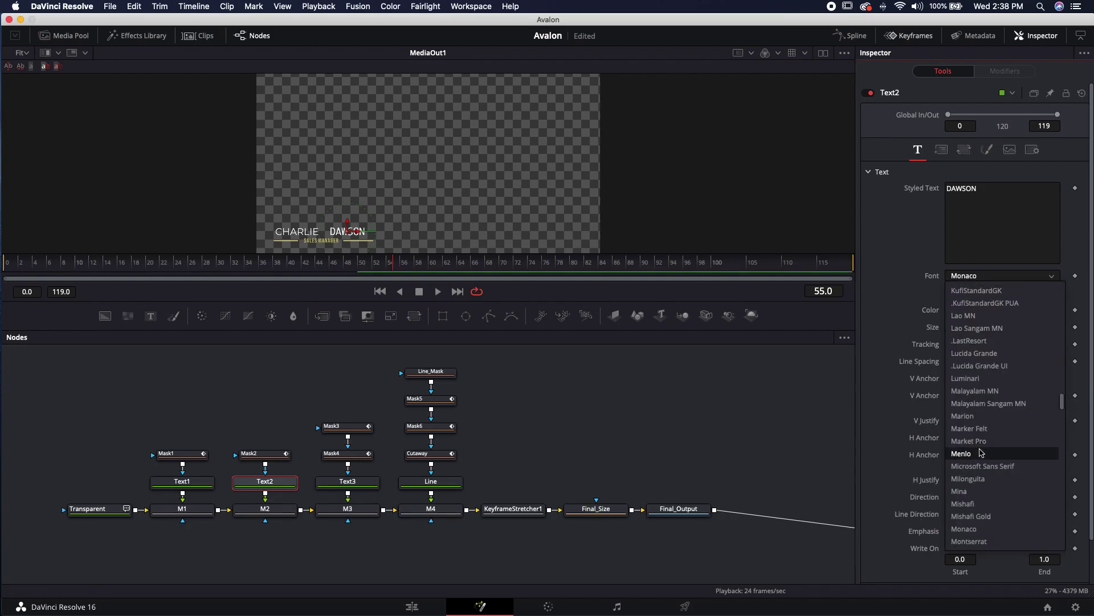
left_click(971, 541)
Play the lower-third from an earlier frame and stop it at frame 41
left_click_drag(360, 260, 36, 262)
key("space")
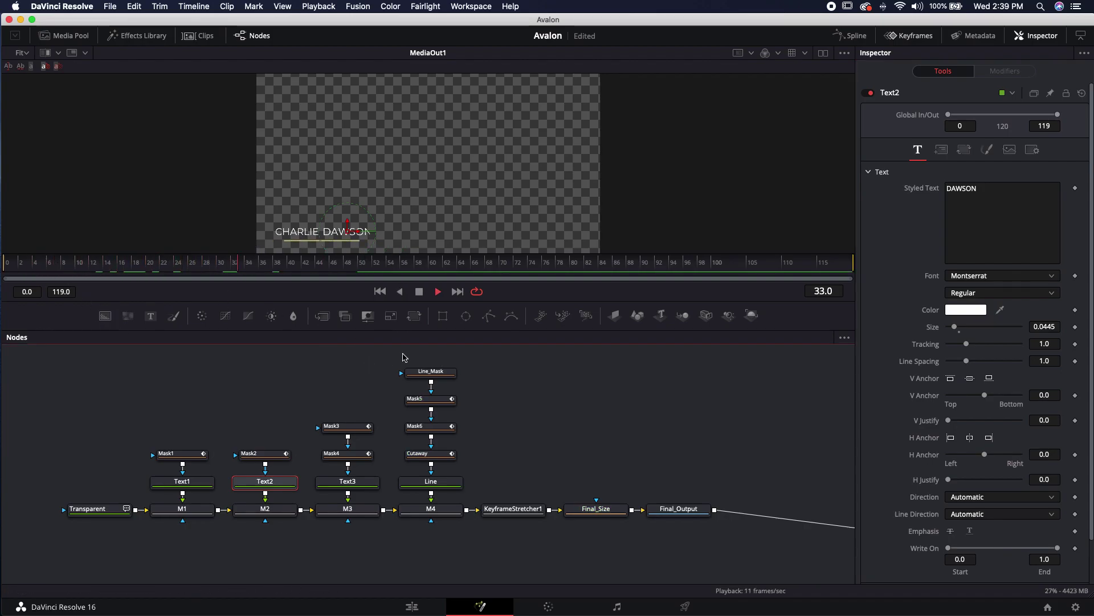
key("space")
scroll(523, 435, "left", 3)
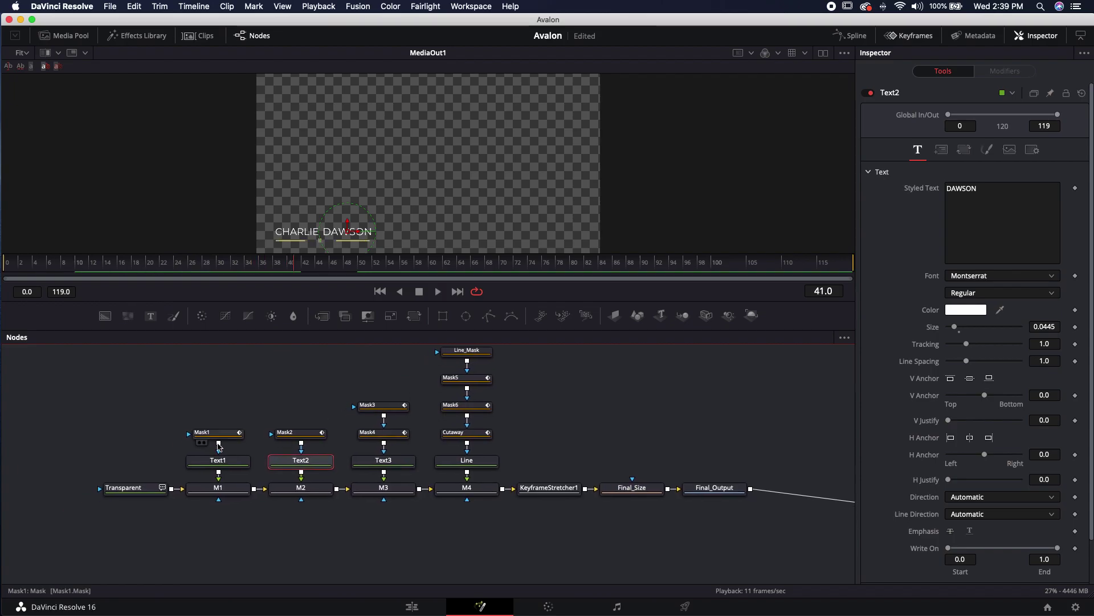
Show Mask1's displacement curve in a widened Spline editor
left_click(211, 436)
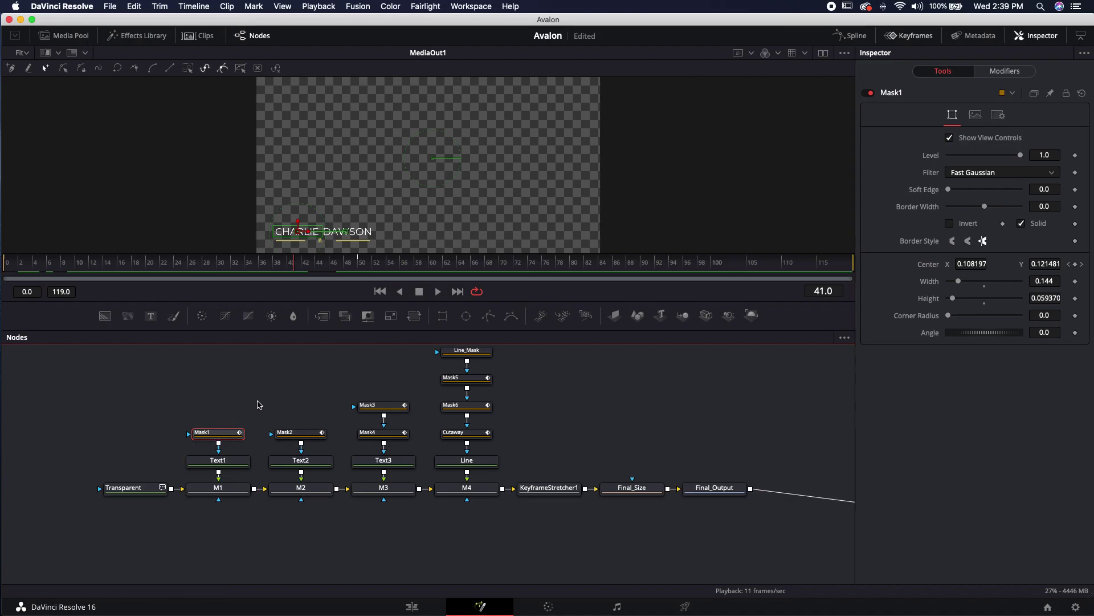
scroll(258, 403, "right", 3)
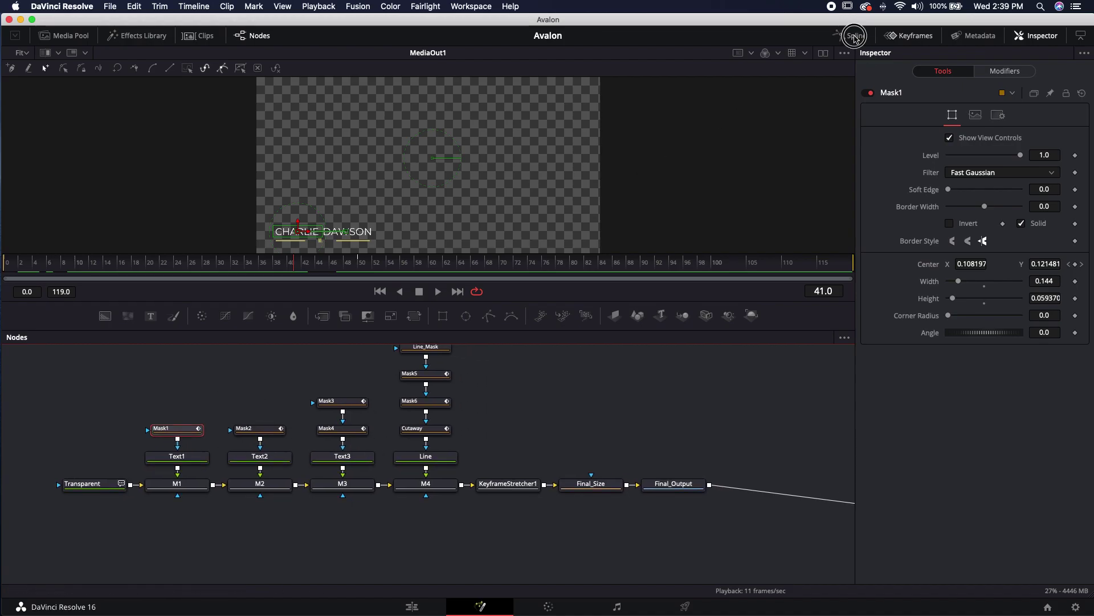
left_click(850, 35)
left_click(591, 368)
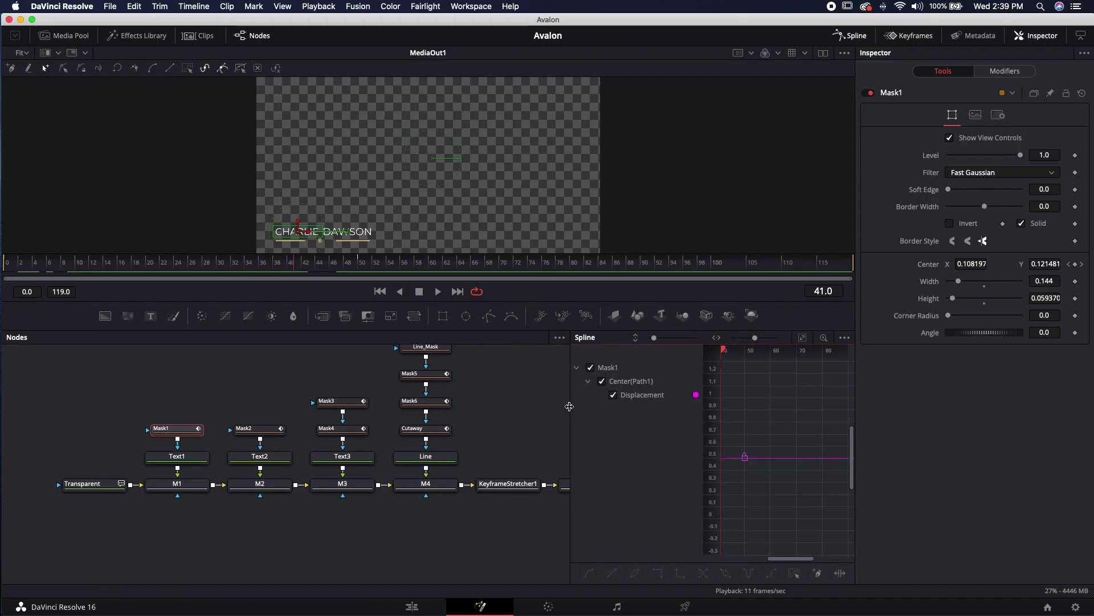
left_click_drag(570, 405, 59, 417)
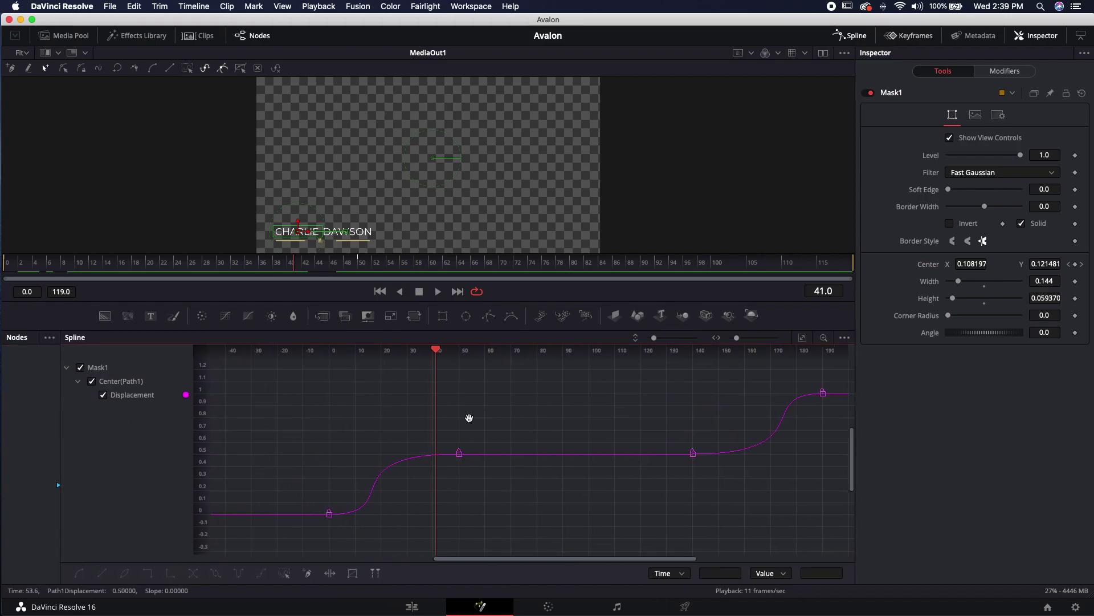
Reshape the first two keyframes' tangents so the curve rises sharply, then eases in
left_click_drag(265, 398, 507, 542)
scroll(587, 415, "right", 3)
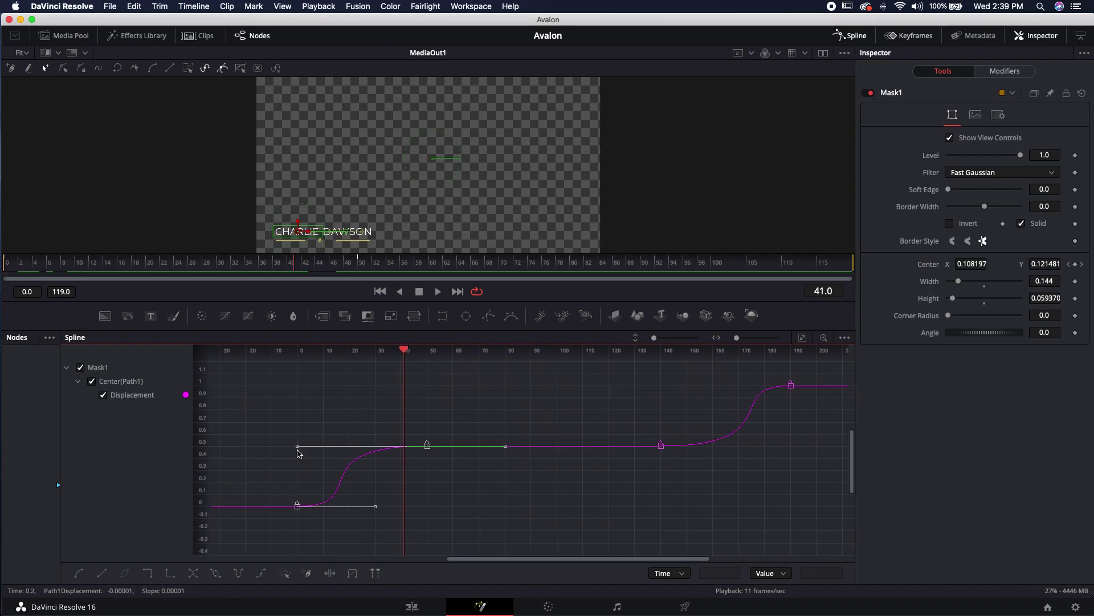
left_click_drag(298, 447, 338, 447)
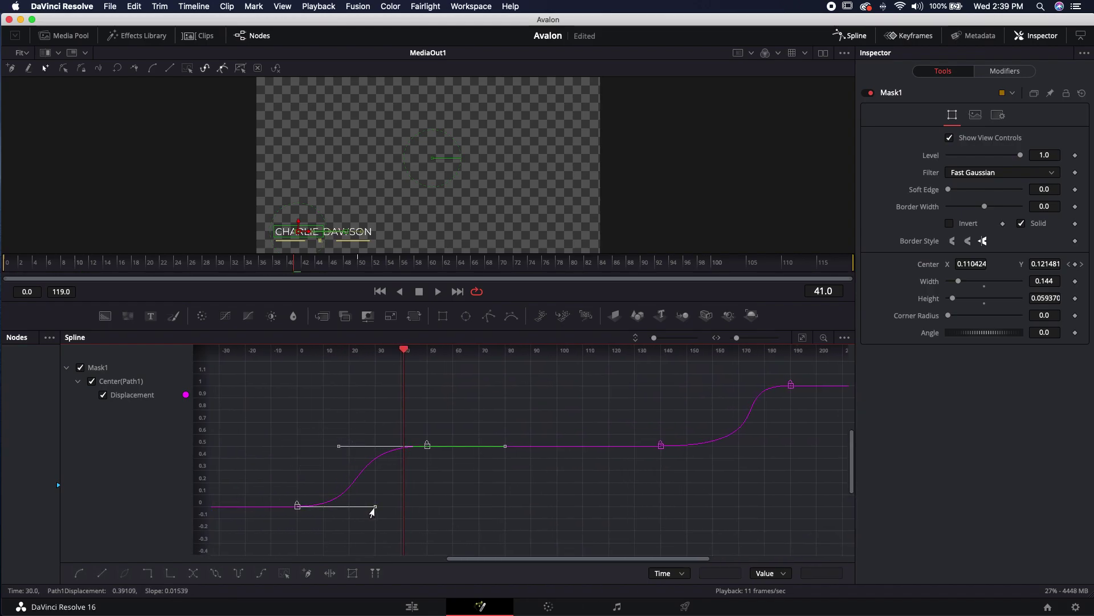
left_click_drag(374, 508, 322, 458)
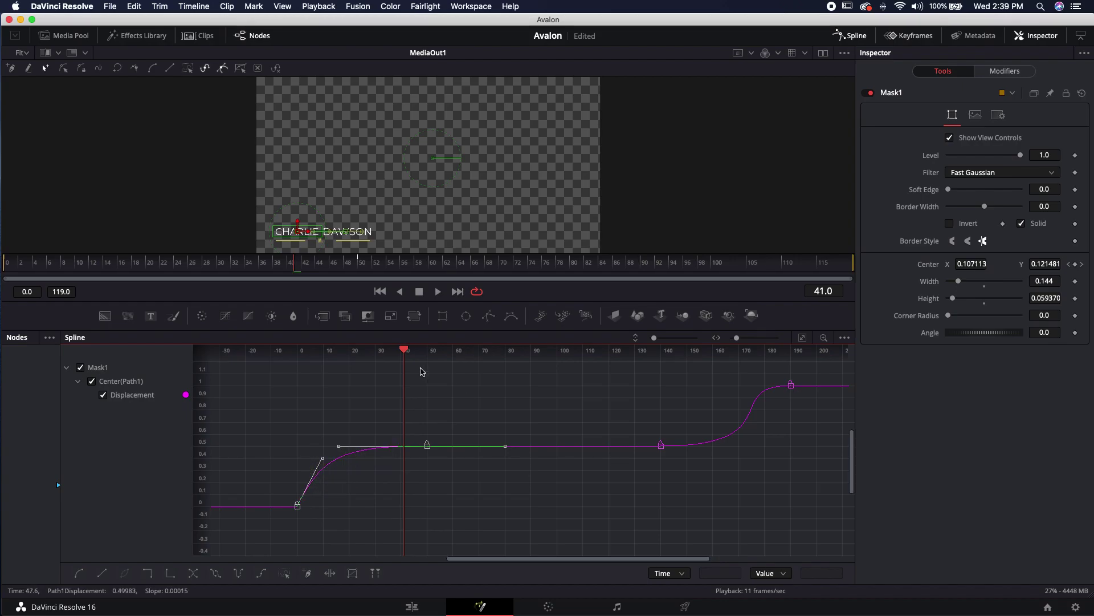
Play back the reveal from frame -20 to check the new easing
left_click_drag(404, 352, 245, 355)
left_click(325, 388)
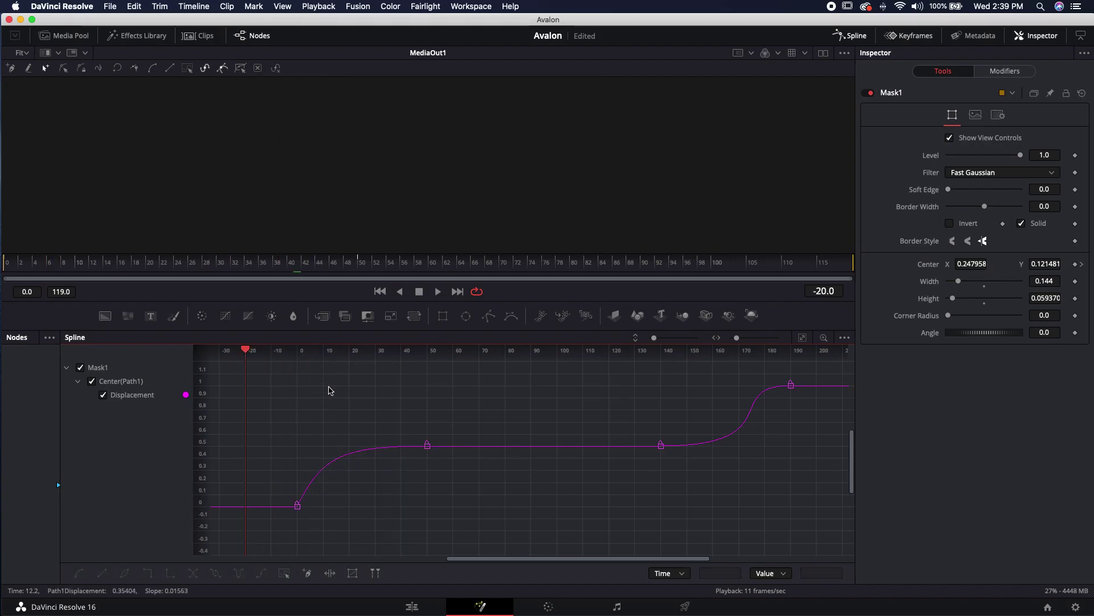
key("space")
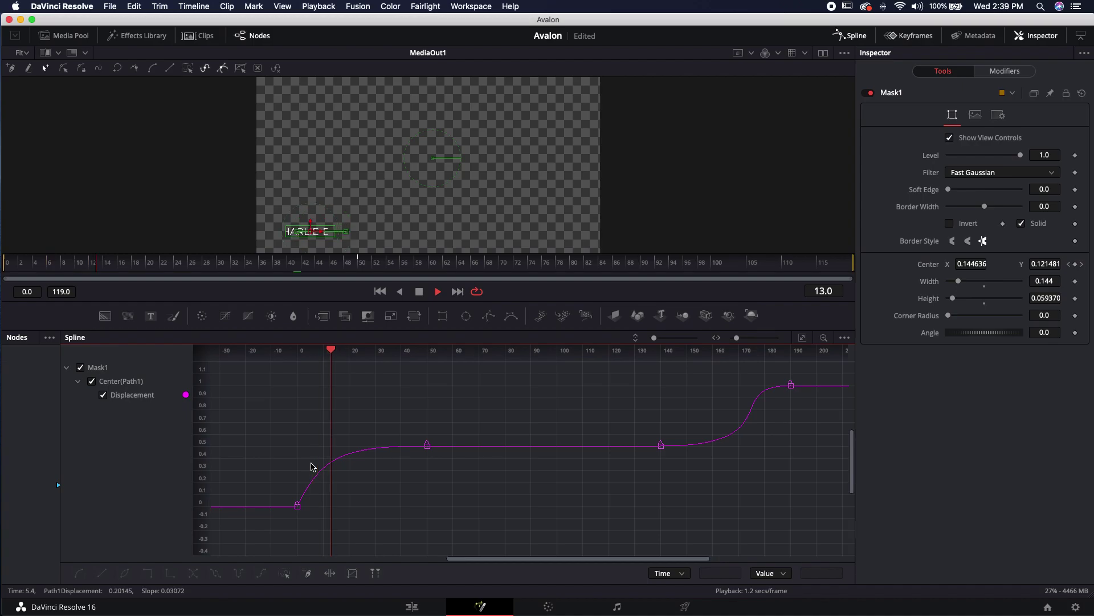
key("space")
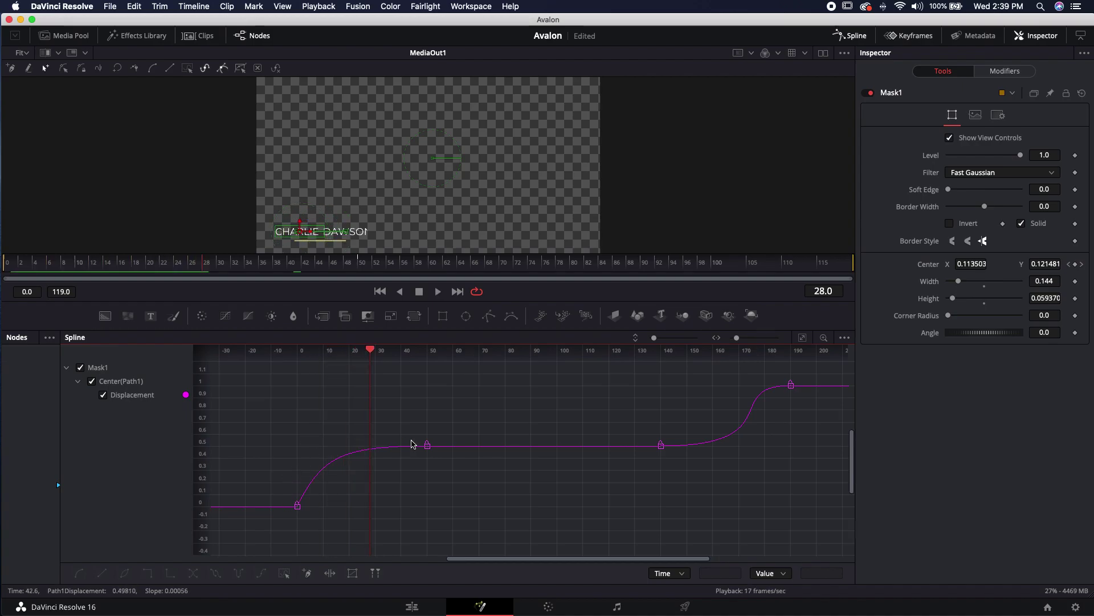
key("space")
key("space")
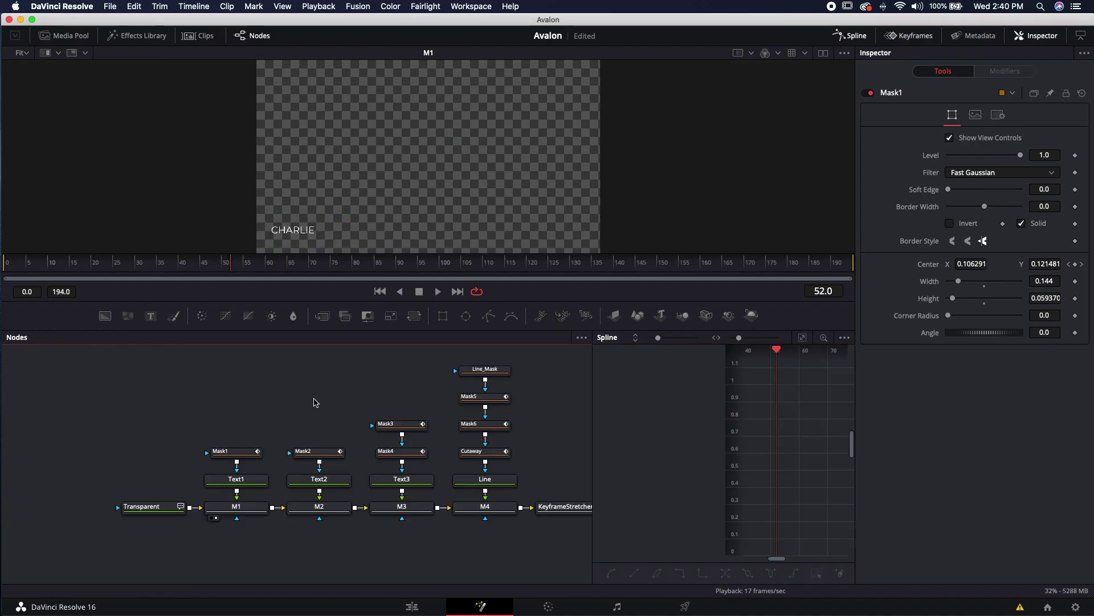
View the SALES MANAGER text, then the full Line_Mask shape in the viewer
left_click_drag(317, 402, 165, 391)
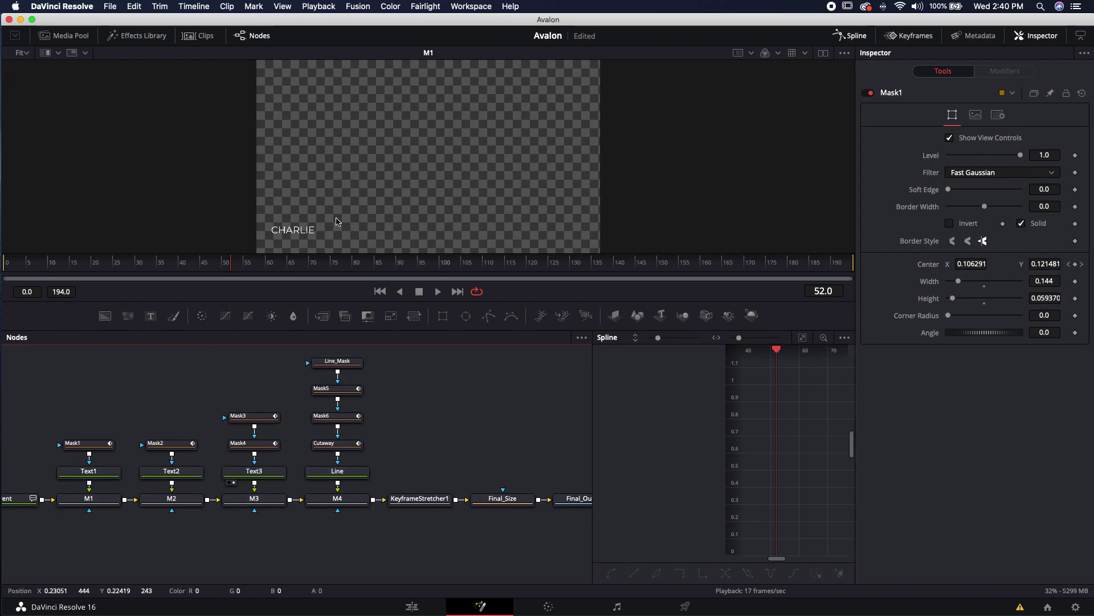
left_click(228, 482)
left_click_drag(444, 432, 326, 461)
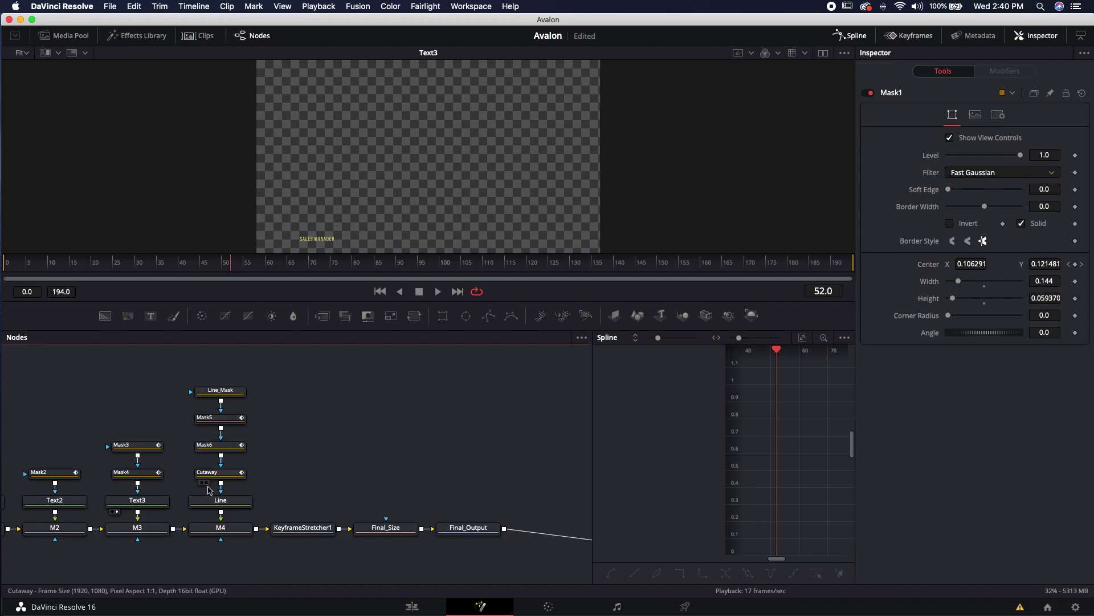
left_click_drag(220, 389, 401, 106)
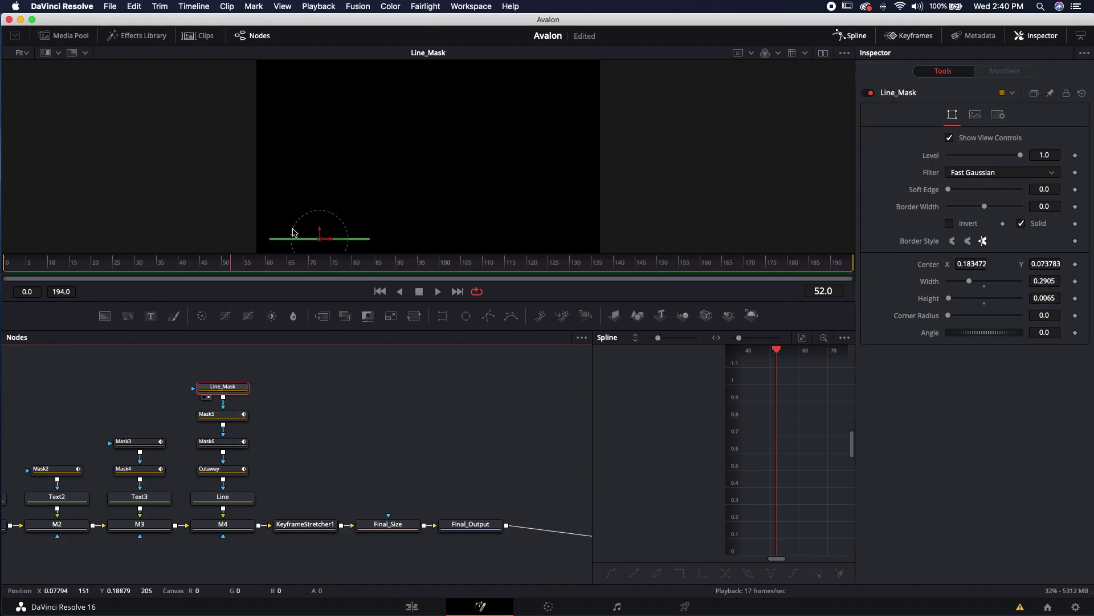
scroll(331, 230, "up", 5)
left_click_drag(345, 231, 391, 152)
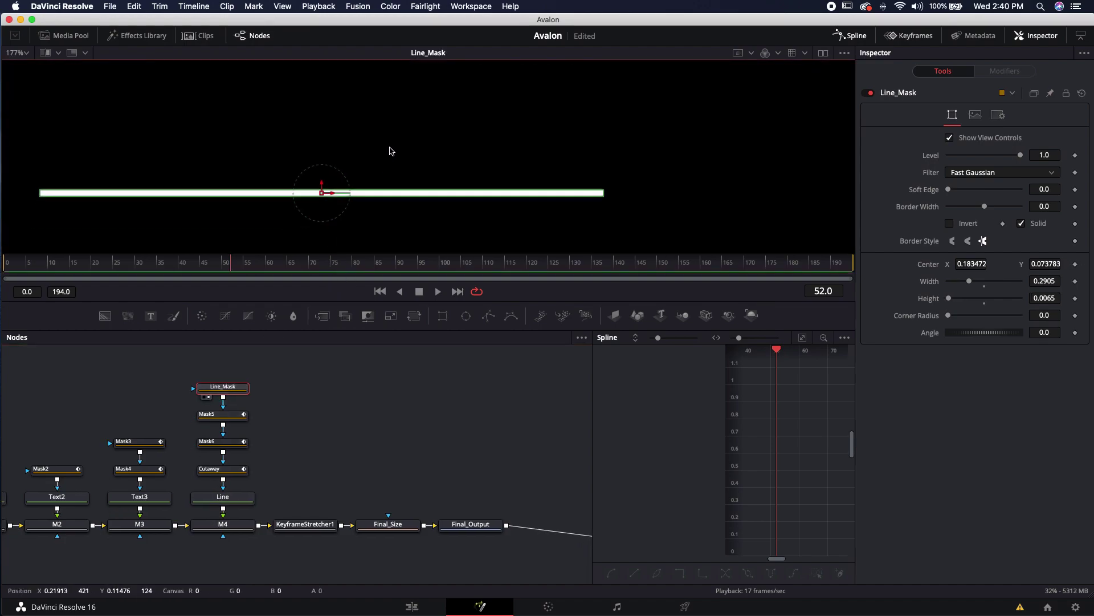
Change the Line node's background from yellow to red (0.733, 0.384, 0.384)
left_click(222, 501)
left_click_drag(223, 501, 319, 228)
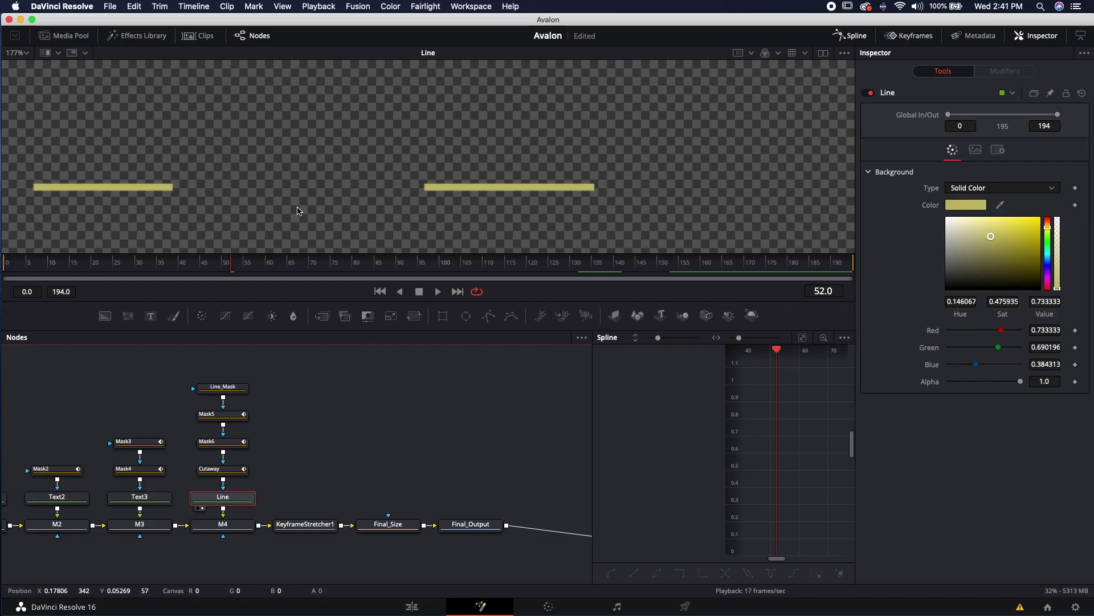
scroll(297, 211, "down", 5)
left_click_drag(1048, 227, 1048, 289)
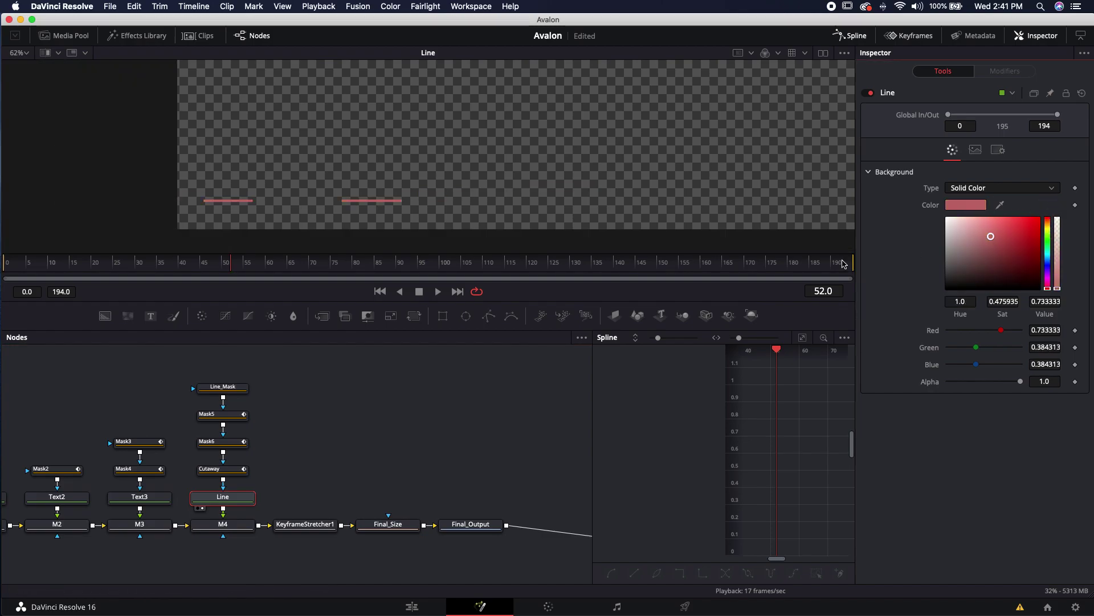
Inspect the M4 merge node's settings
left_click(410, 472)
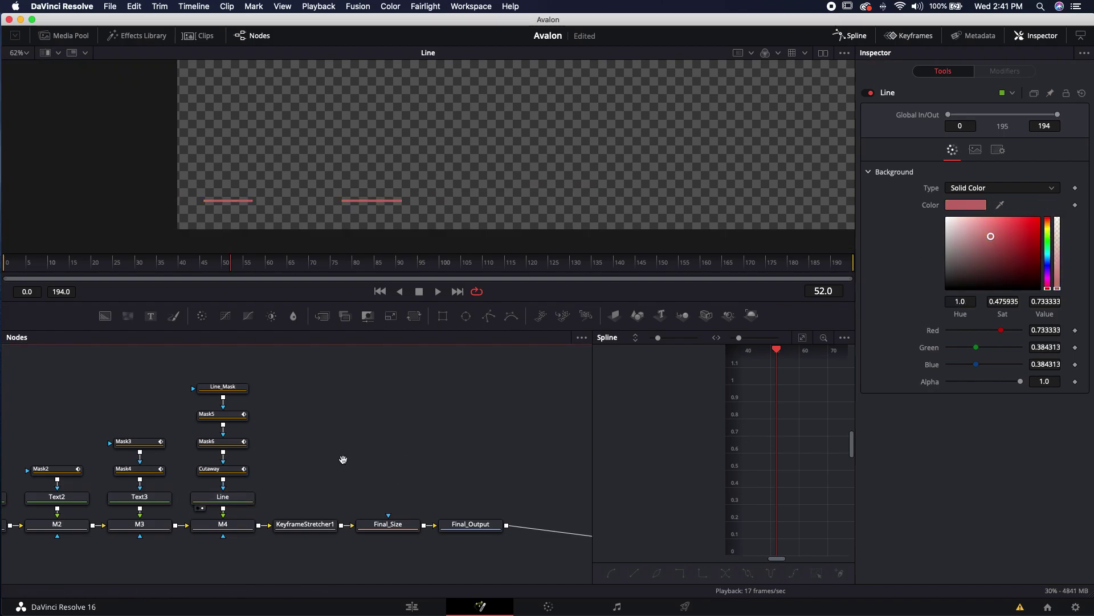
scroll(351, 459, "left", 1)
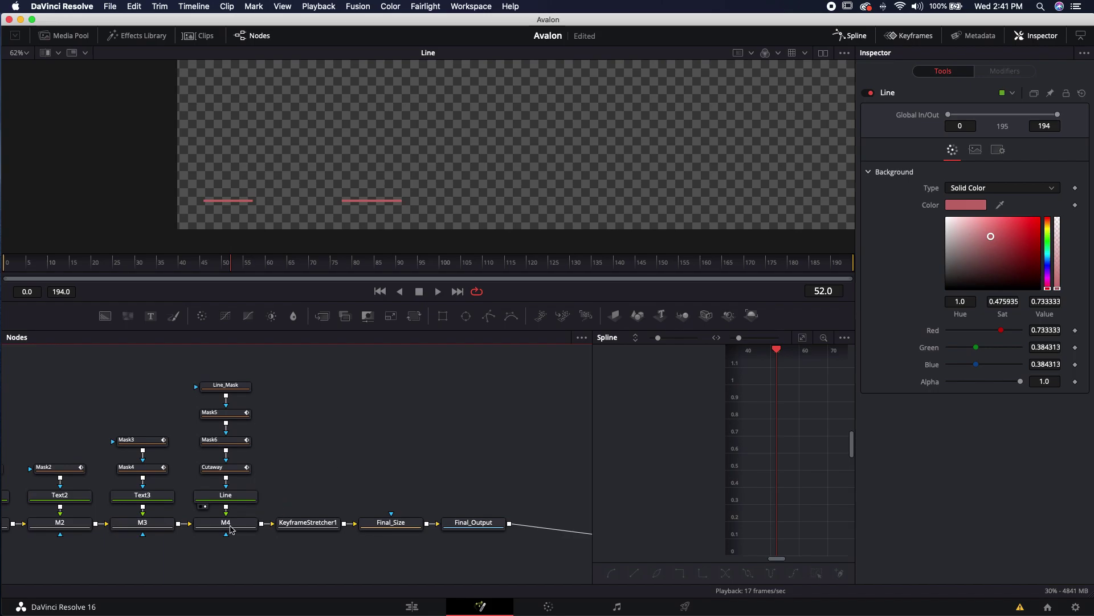
scroll(348, 476, "right", 3)
left_click(148, 496)
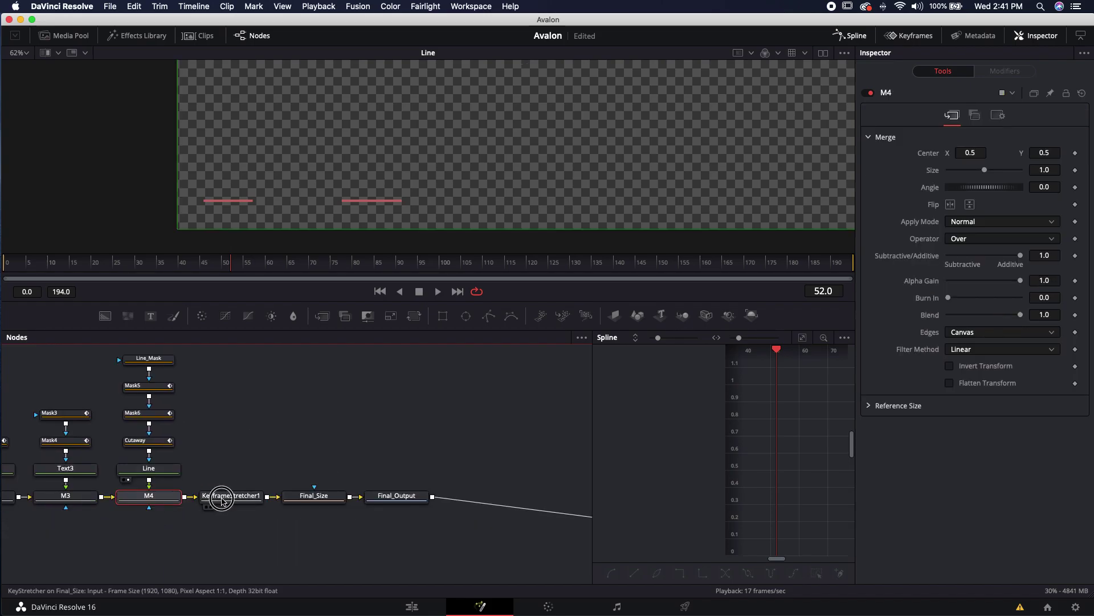
Check KeyframeStretcher1, then reduce Final_Size's Transform Size from 1.0 to 0.95
left_click(222, 500)
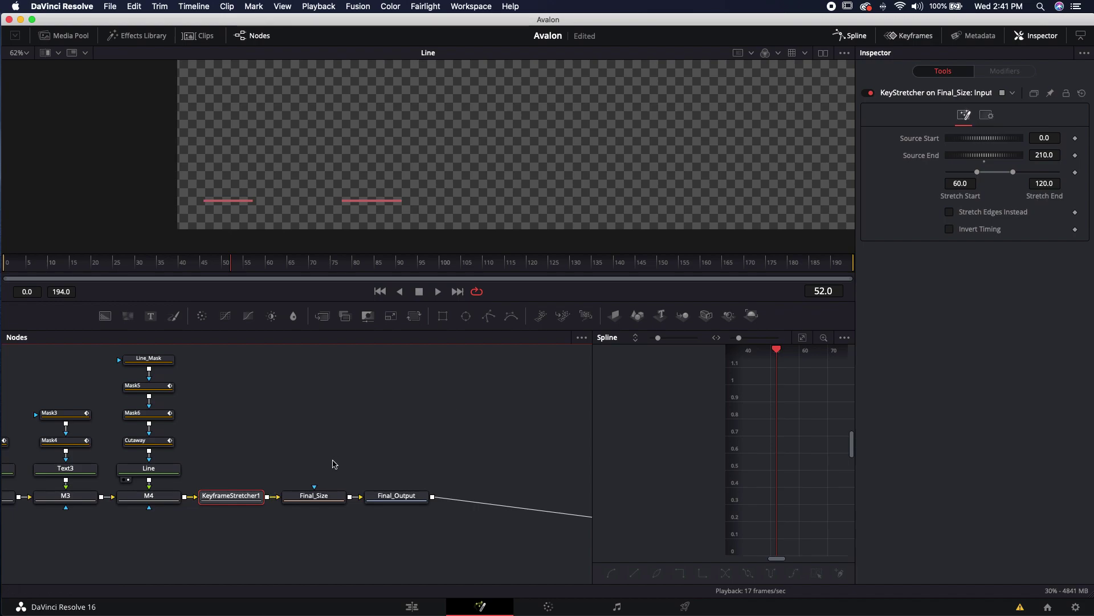
left_click(314, 495)
key("1")
scroll(406, 422, "right", 2)
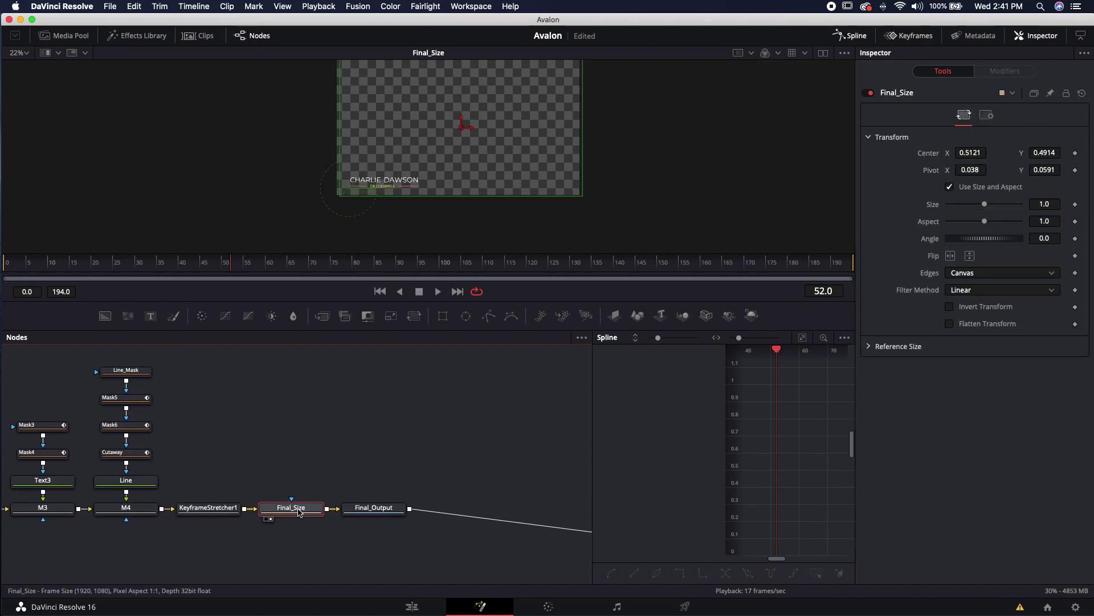
left_click_drag(985, 206, 986, 209)
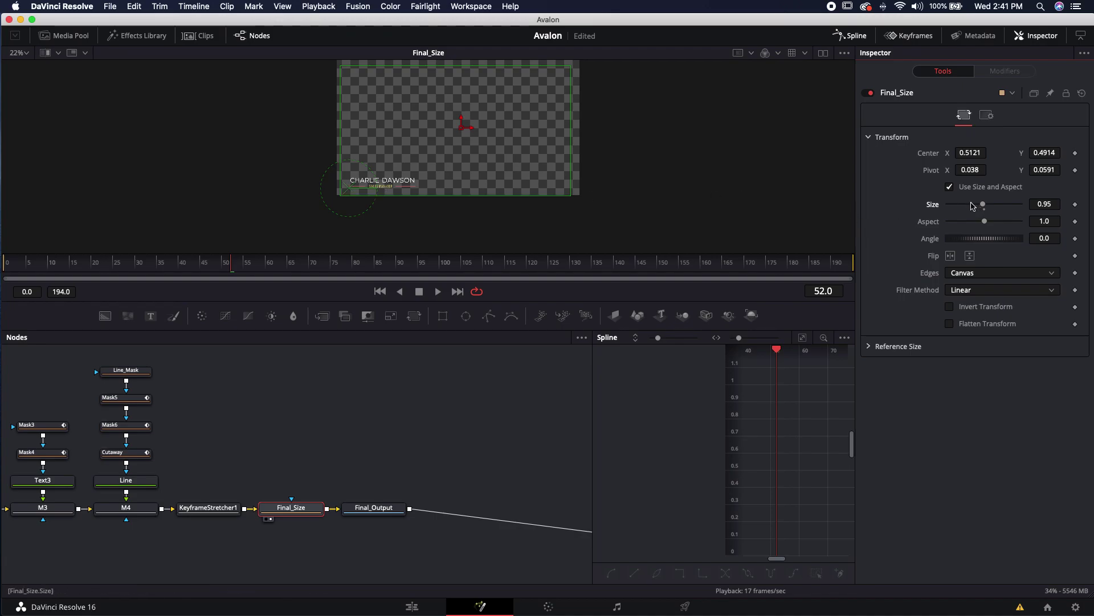
mouse_move(983, 204)
left_mouse_down()
mouse_move(965, 206)
mouse_move(1003, 205)
mouse_move(982, 205)
left_mouse_up()
scroll(433, 411, "down", 2)
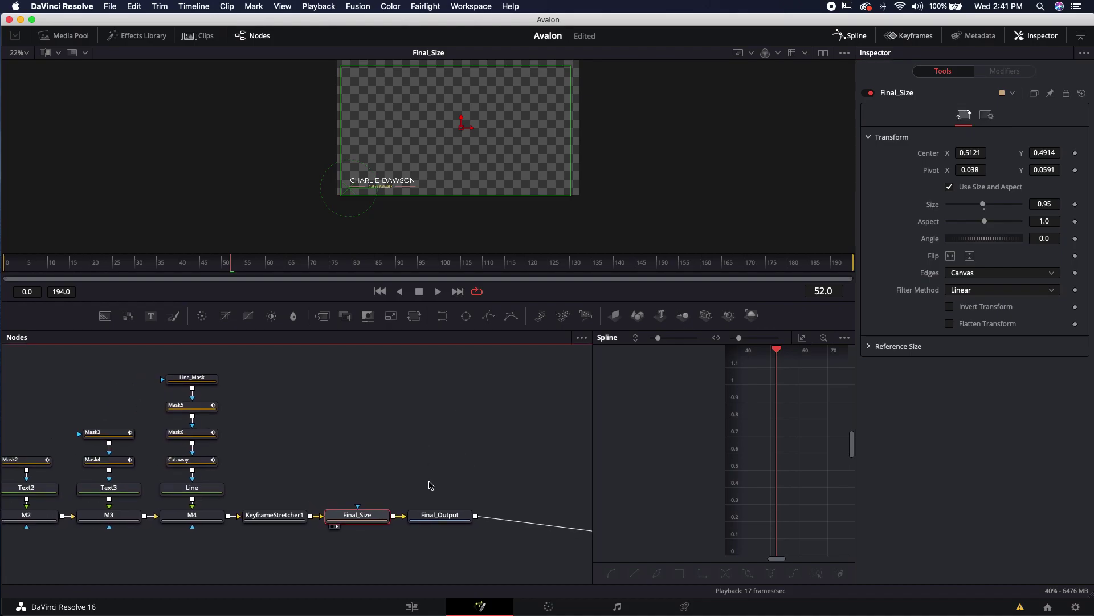
scroll(431, 479, "down", 3)
scroll(439, 459, "down", 1)
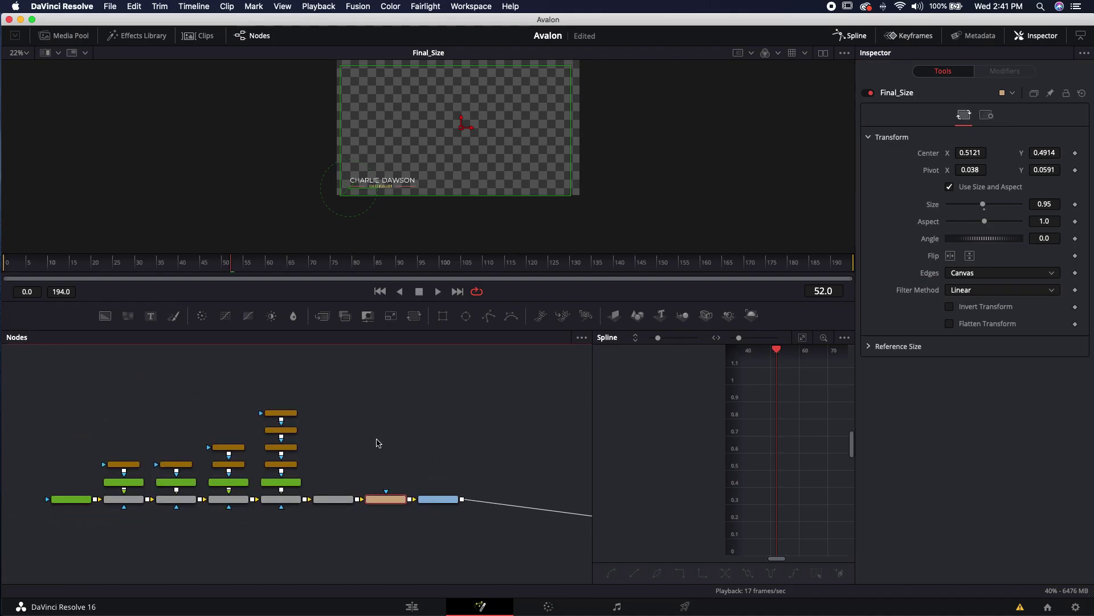
scroll(419, 416, "down", 1)
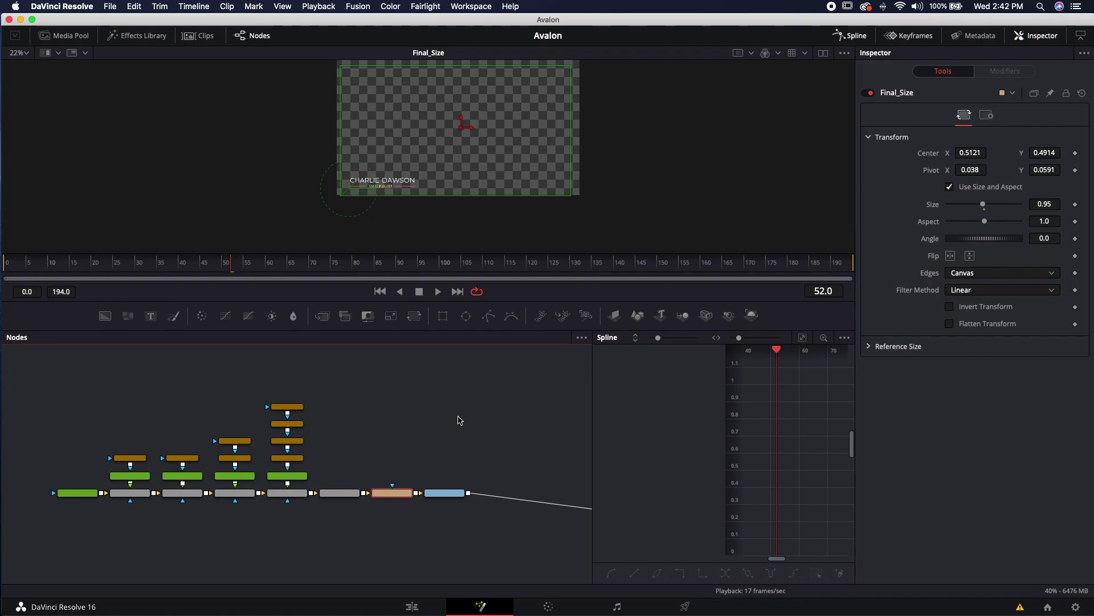
scroll(443, 428, "down", 1)
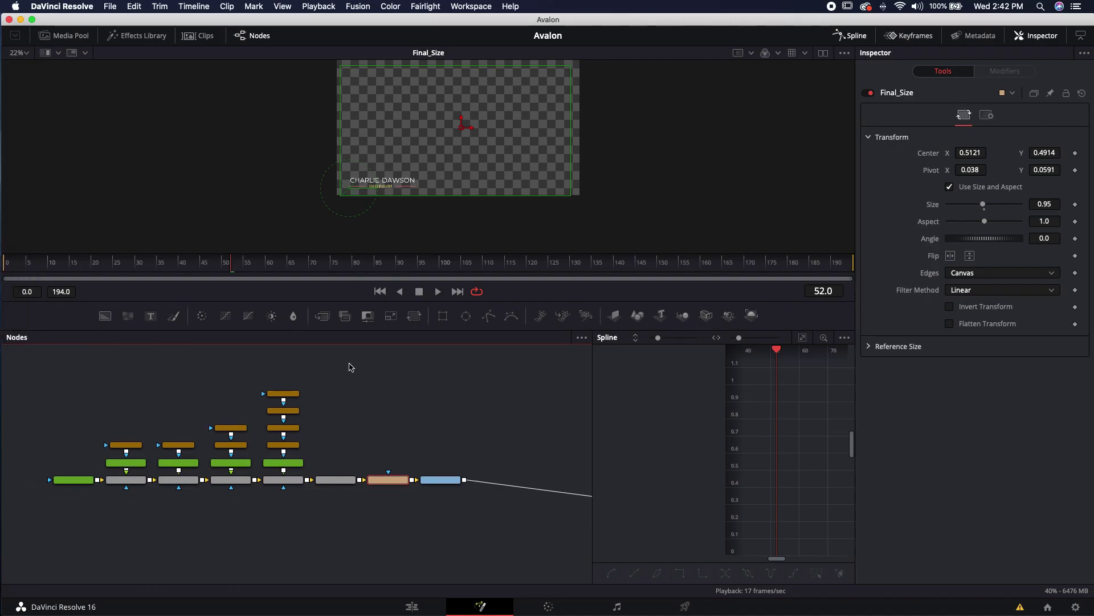
Deselect the Final_Size node
left_click(368, 378)
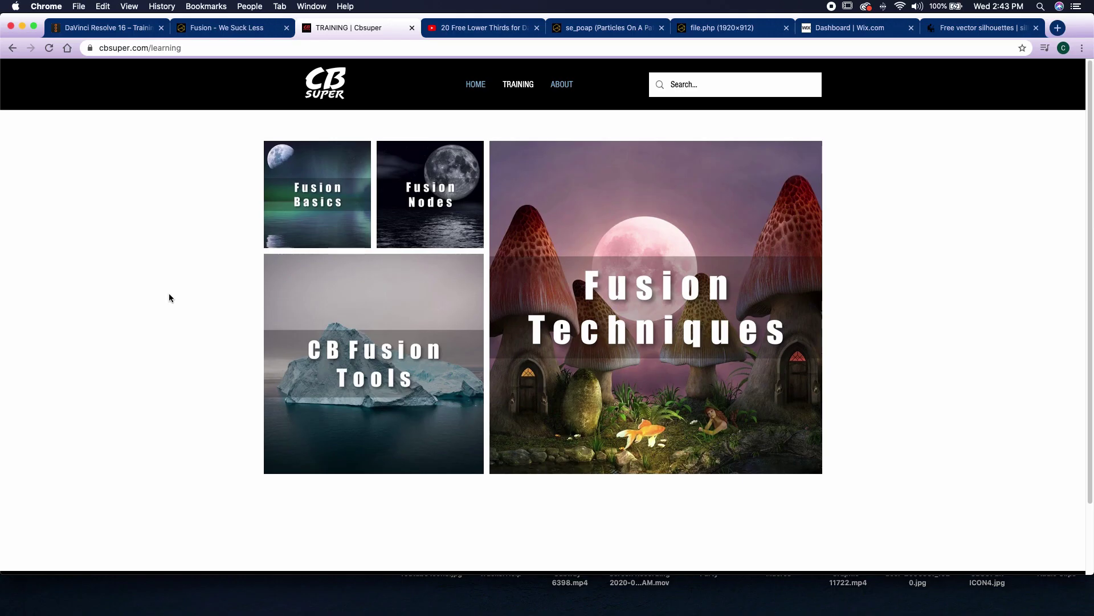